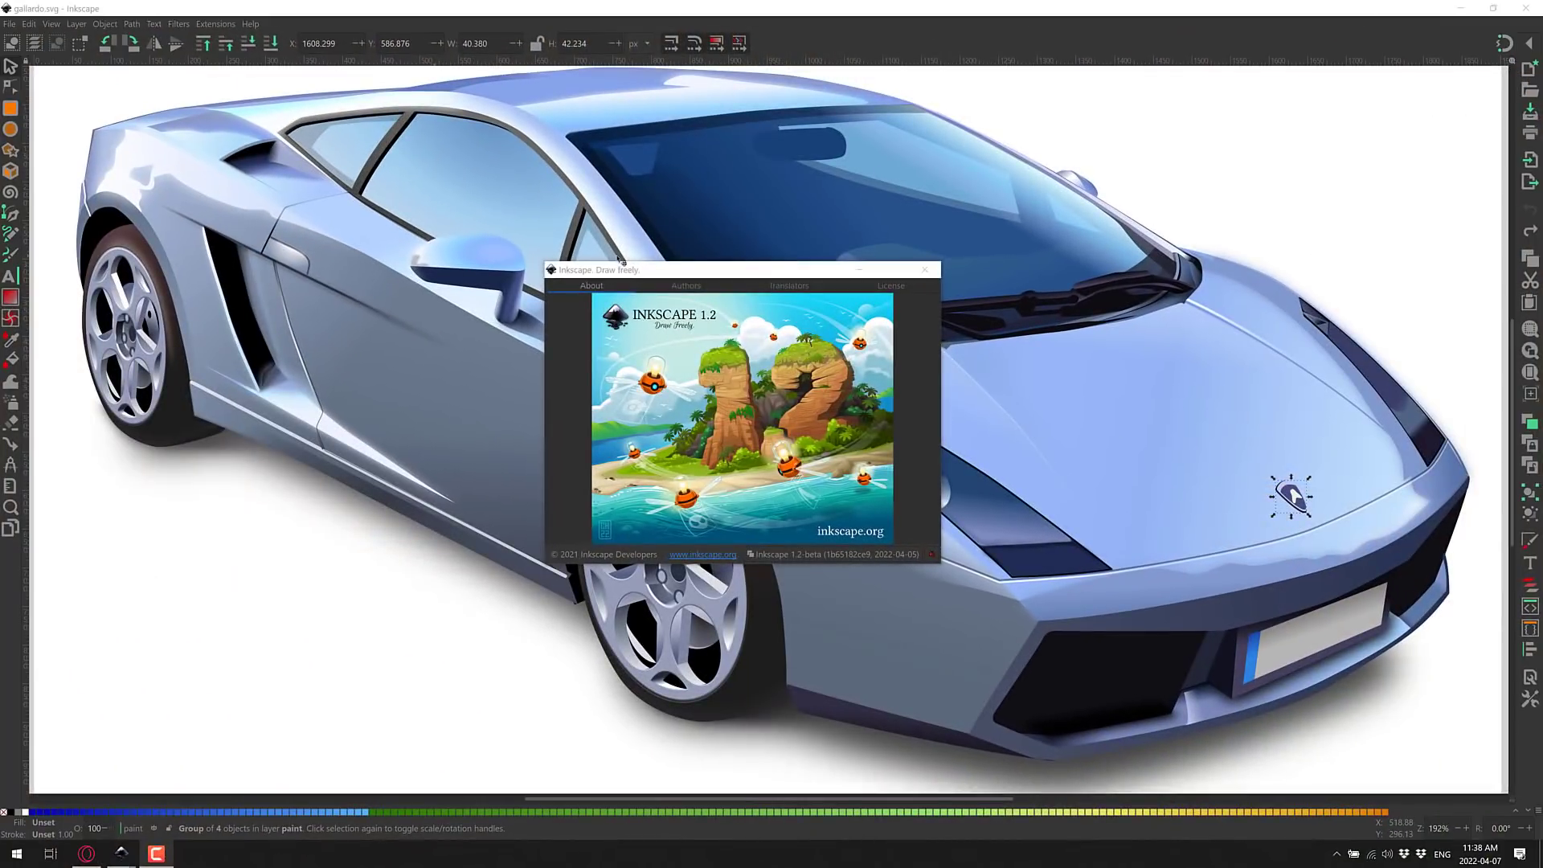
- Dismiss the About Inkscape 1.2 window to reveal the full gallardo.svg car drawing
{"action": "left_click", "coordinate": [925, 270]}
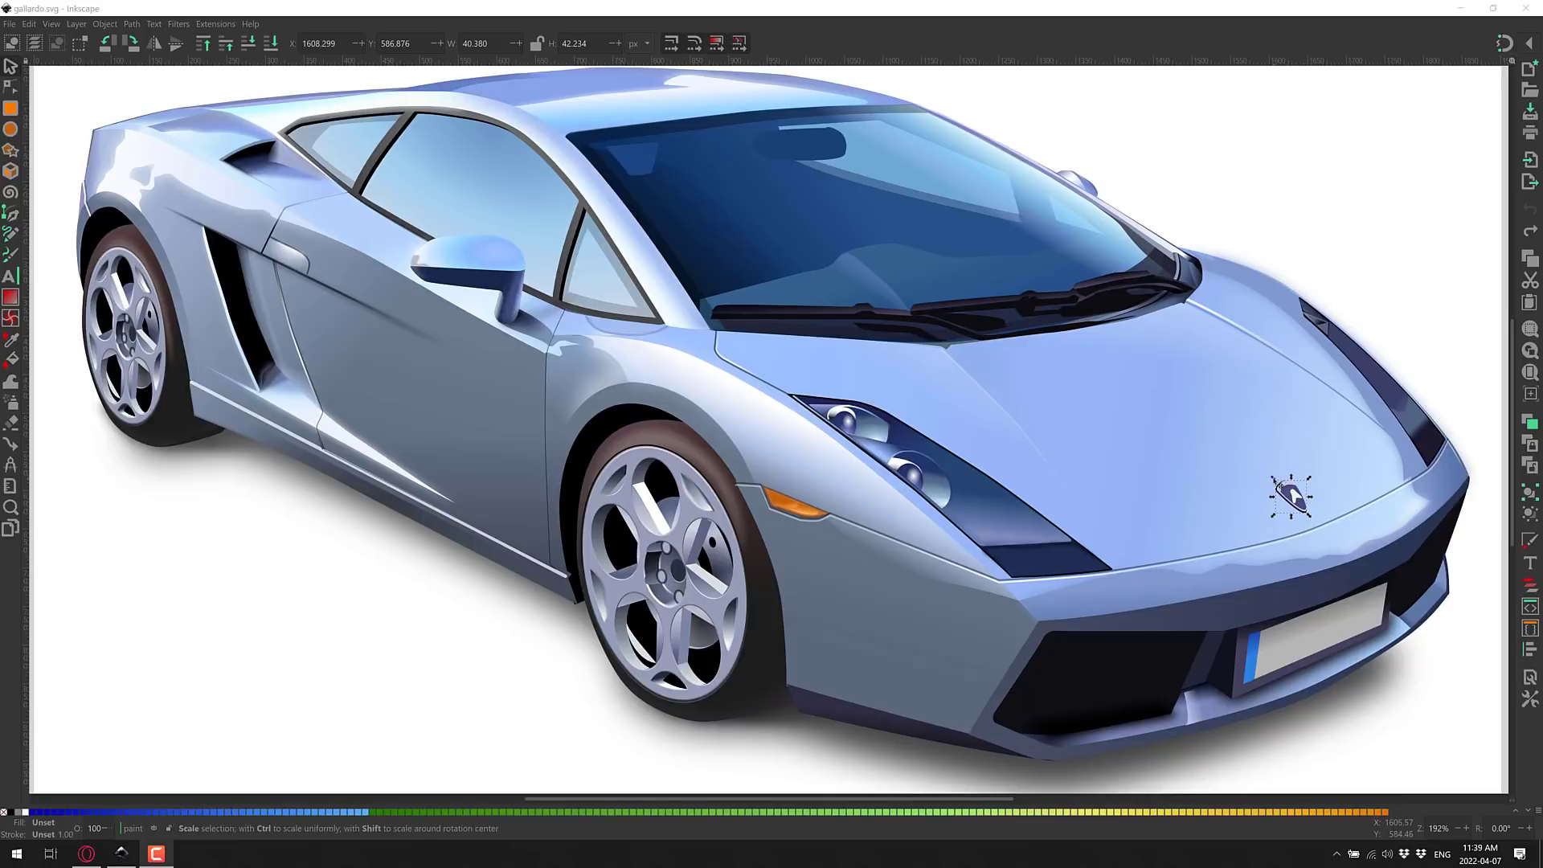
{"action": "left_click_drag", "start_coordinate": [1271, 479], "coordinate": [1188, 413]}
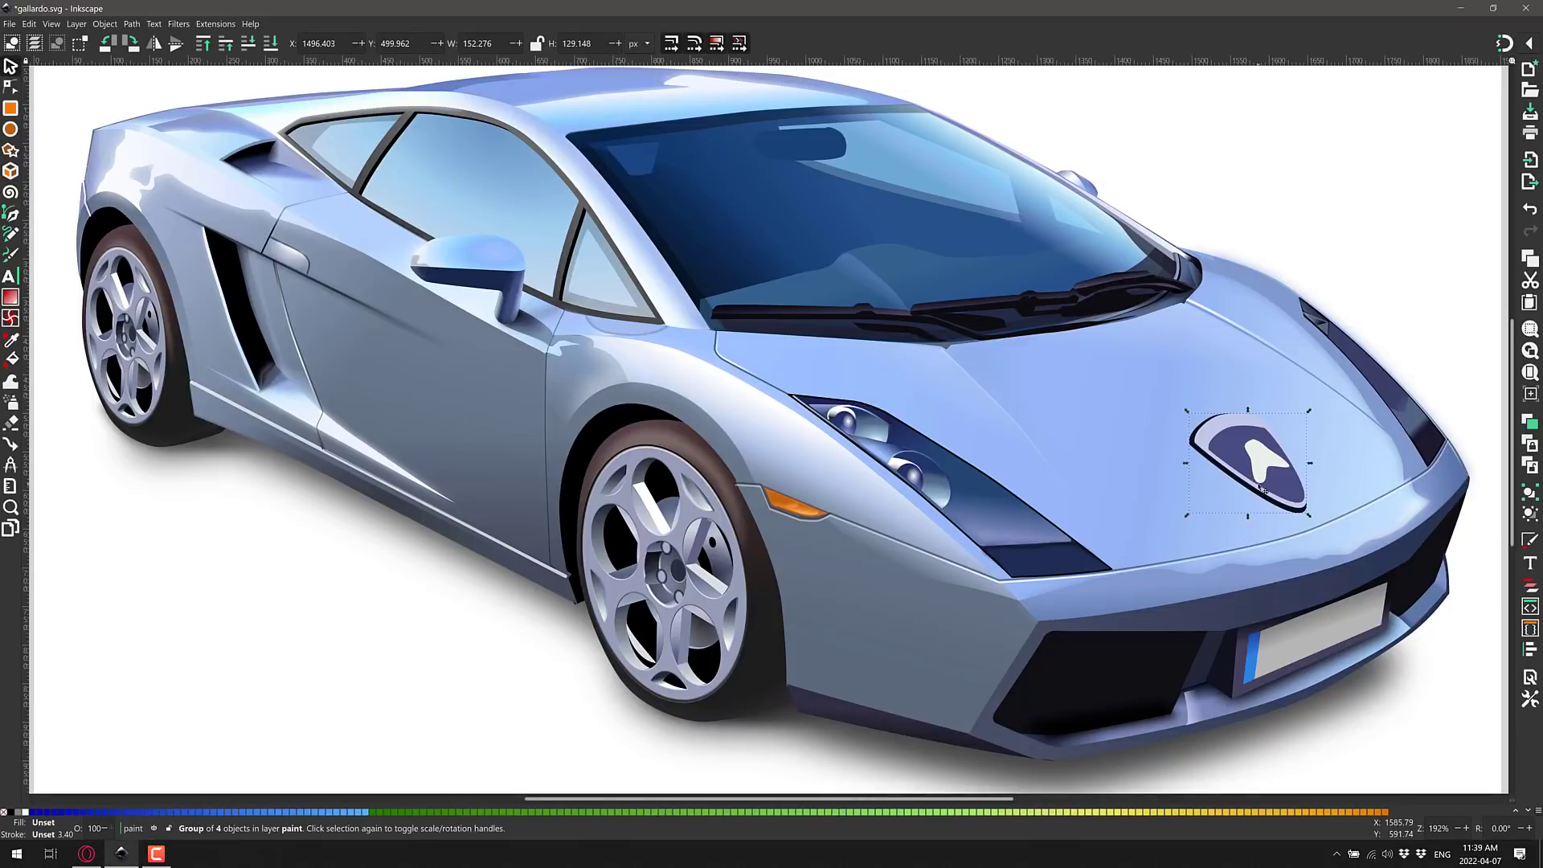
{"action": "key", "text": "ctrl+z"}
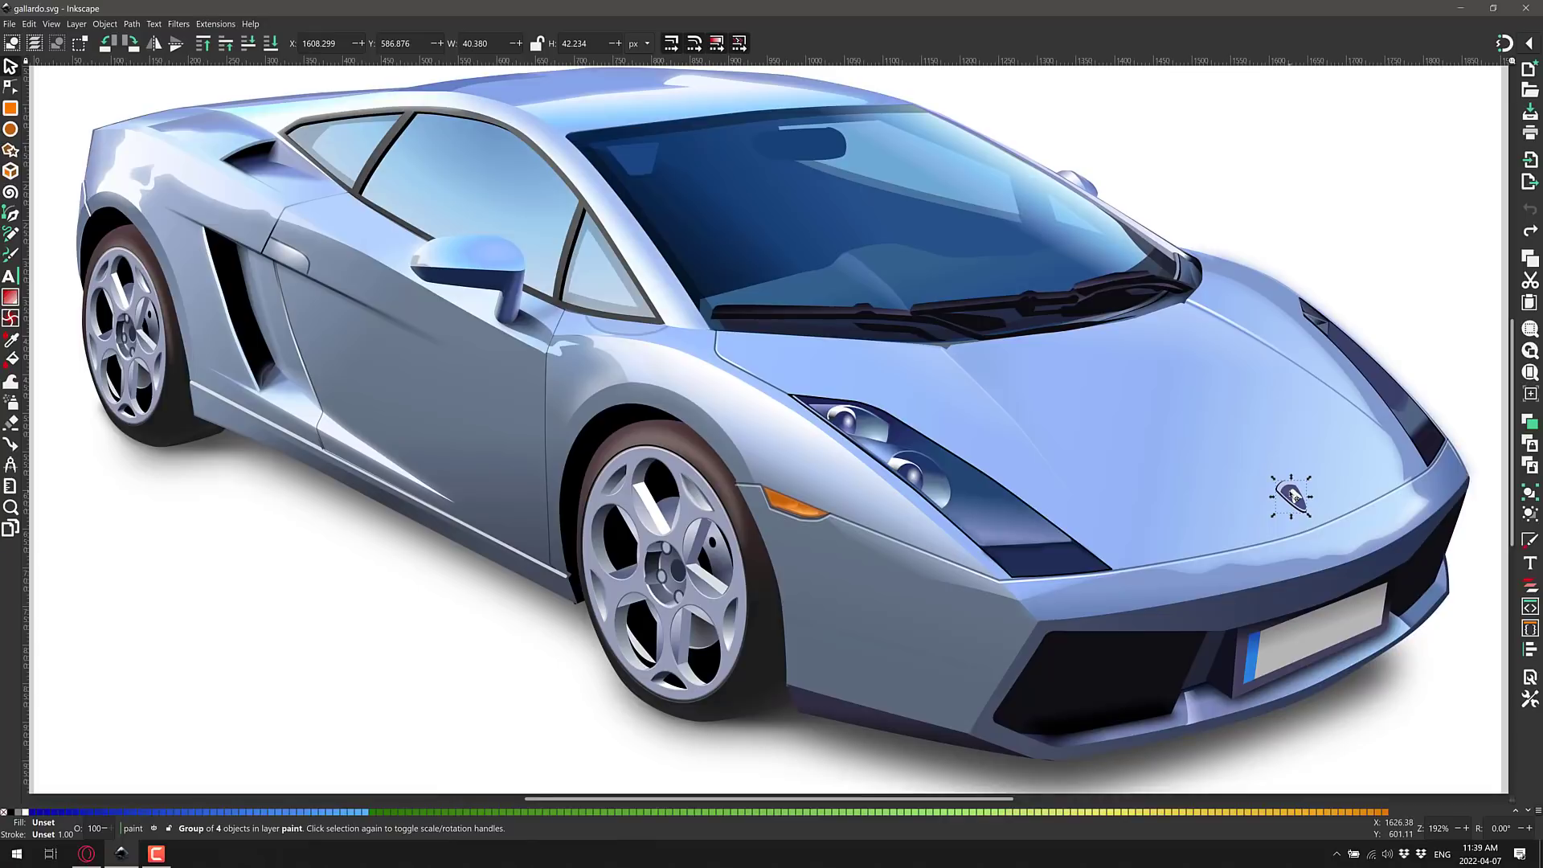
{"action": "left_click_drag", "start_coordinate": [1292, 496], "coordinate": [416, 425]}
{"action": "key", "text": "ctrl+z"}
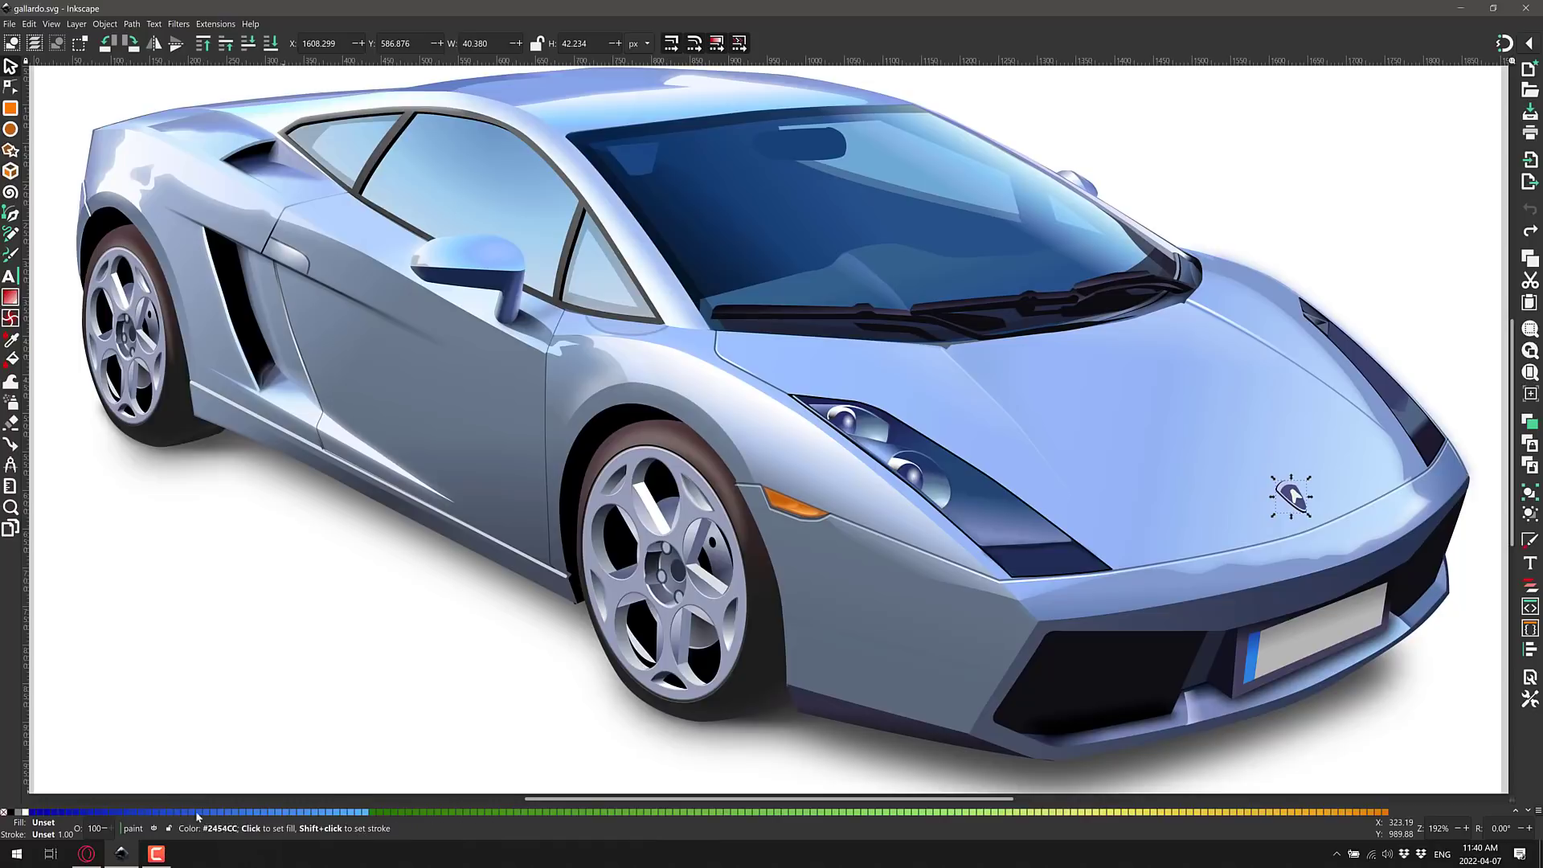
- Try a green fill on the hood and front body group, then undo it
{"action": "left_click", "coordinate": [1127, 386]}
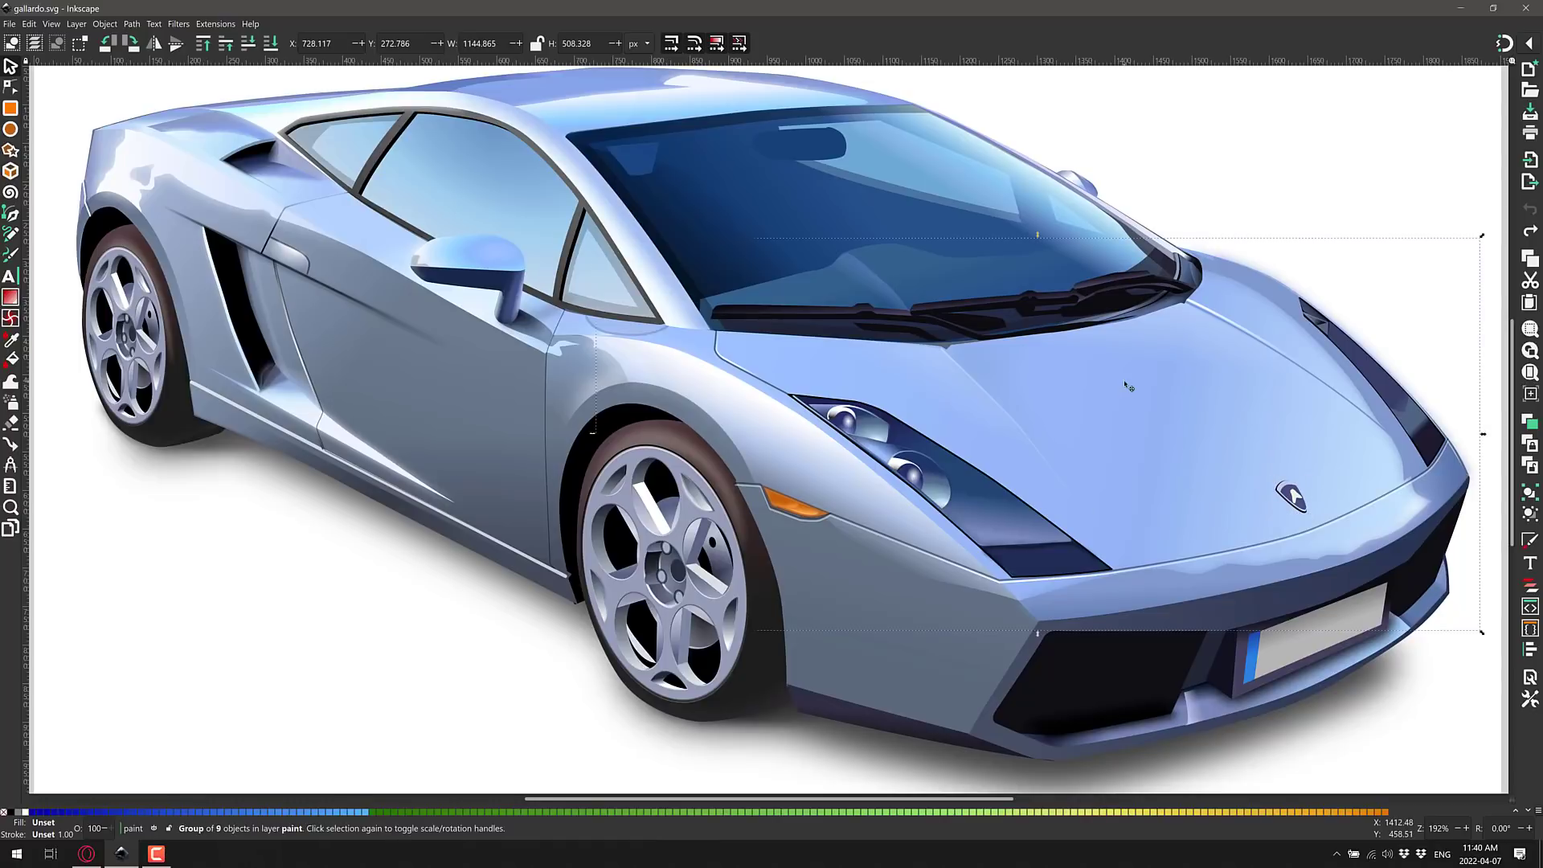
{"action": "left_click", "coordinate": [665, 816]}
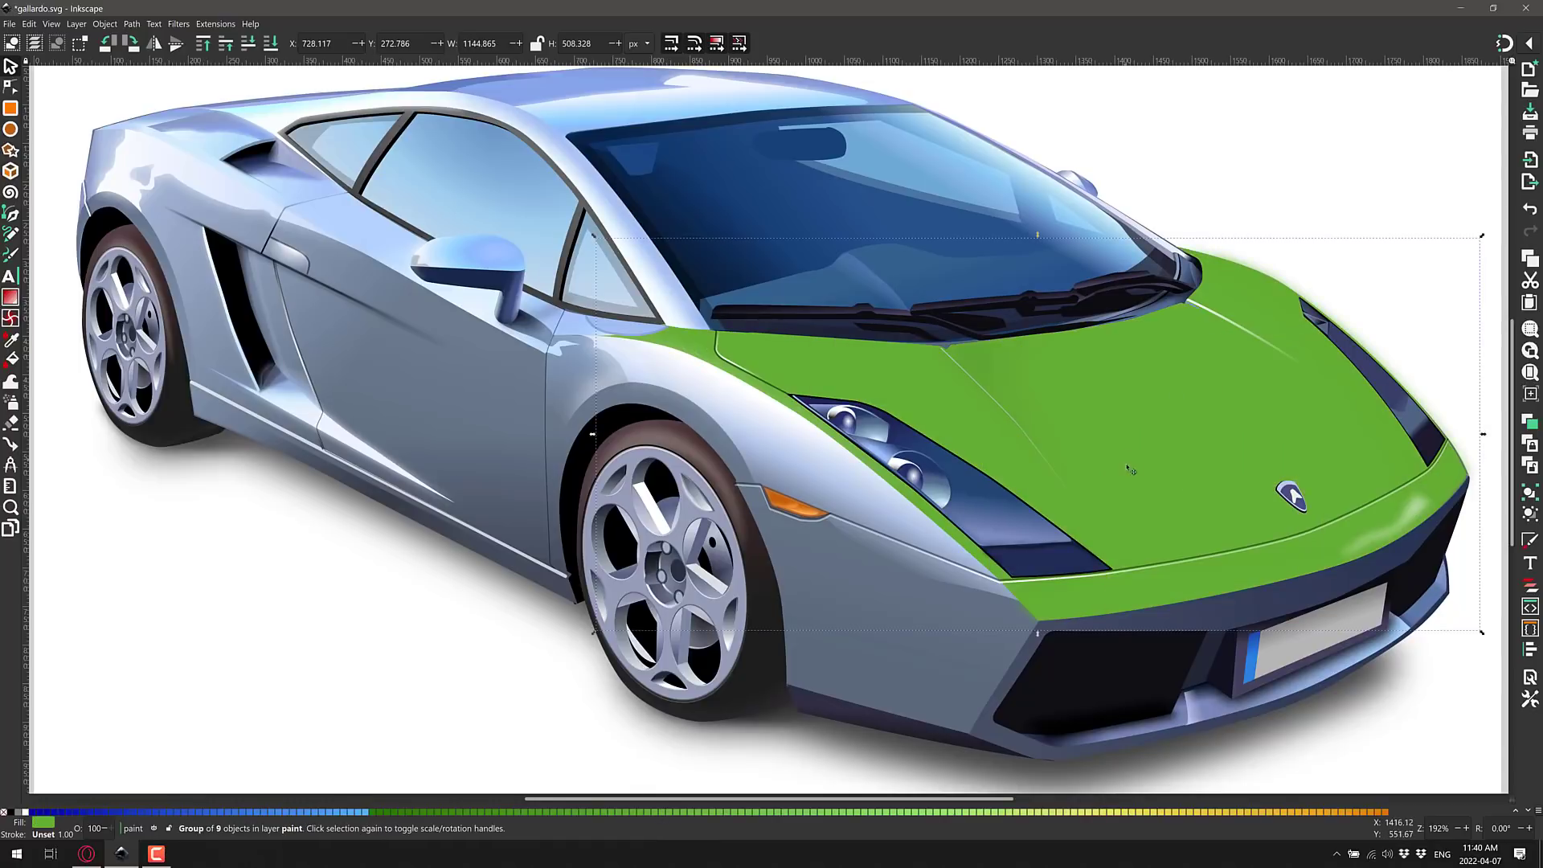
{"action": "key", "text": "ctrl+z"}
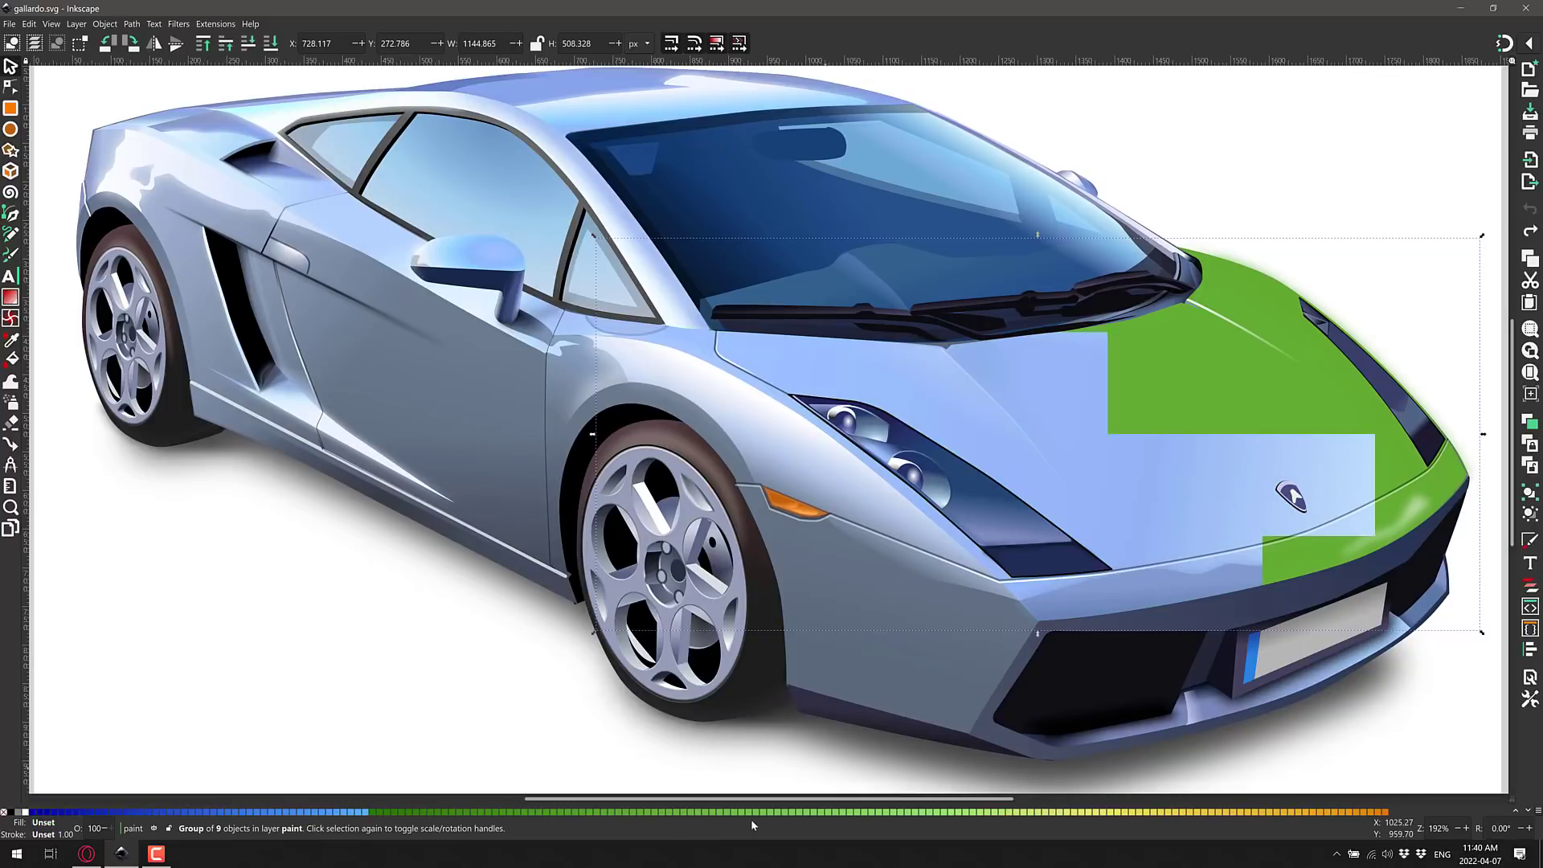
- Use the Inkscape default palette with larger swatches (tile size 22) arranged in 3 rows
{"action": "left_click", "coordinate": [1537, 813]}
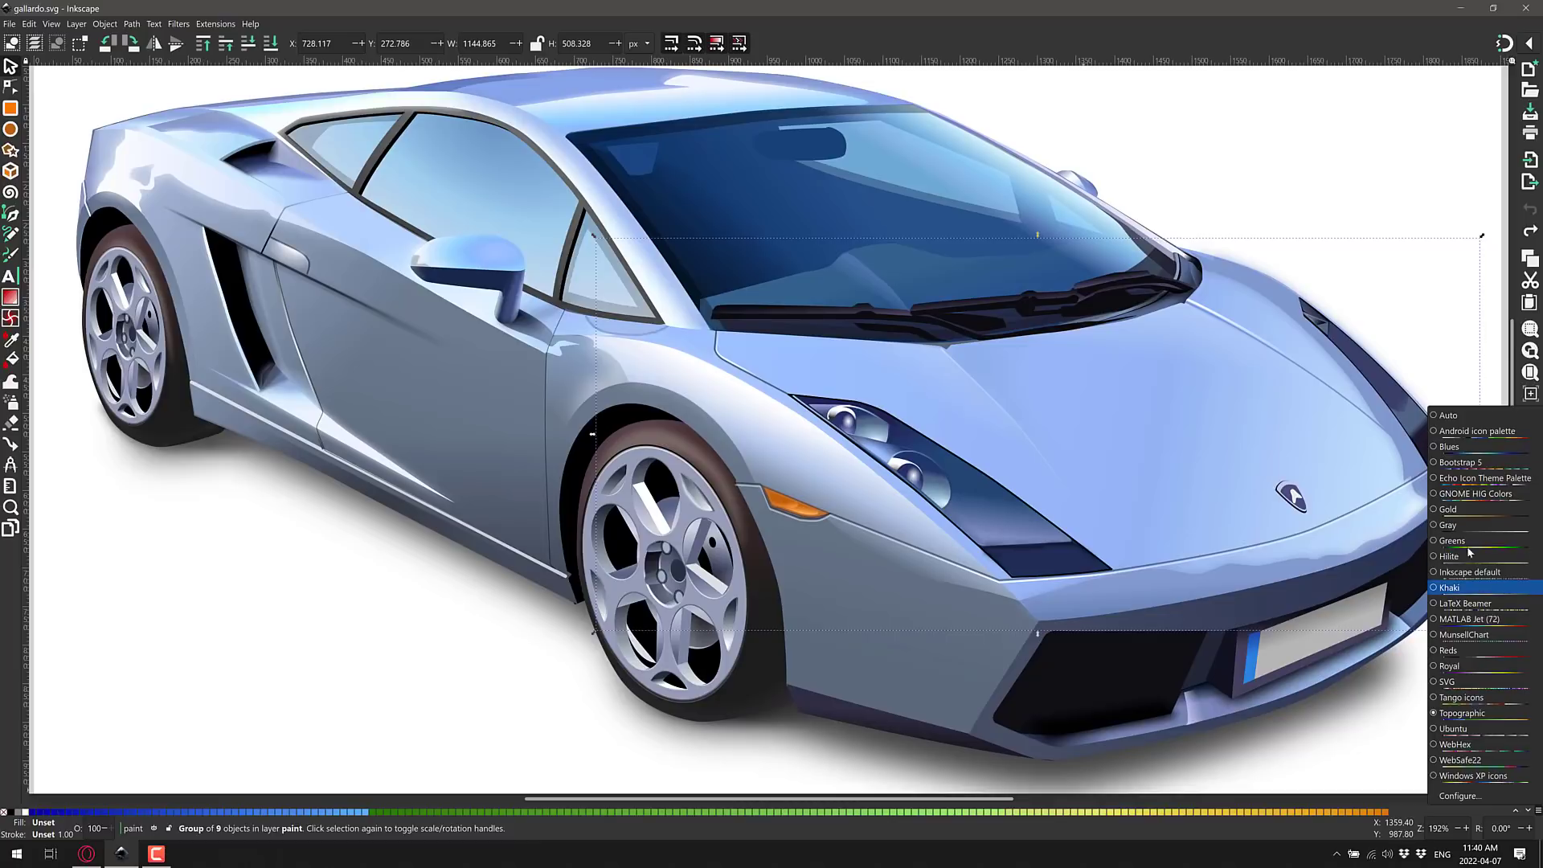
{"action": "key", "text": "Escape"}
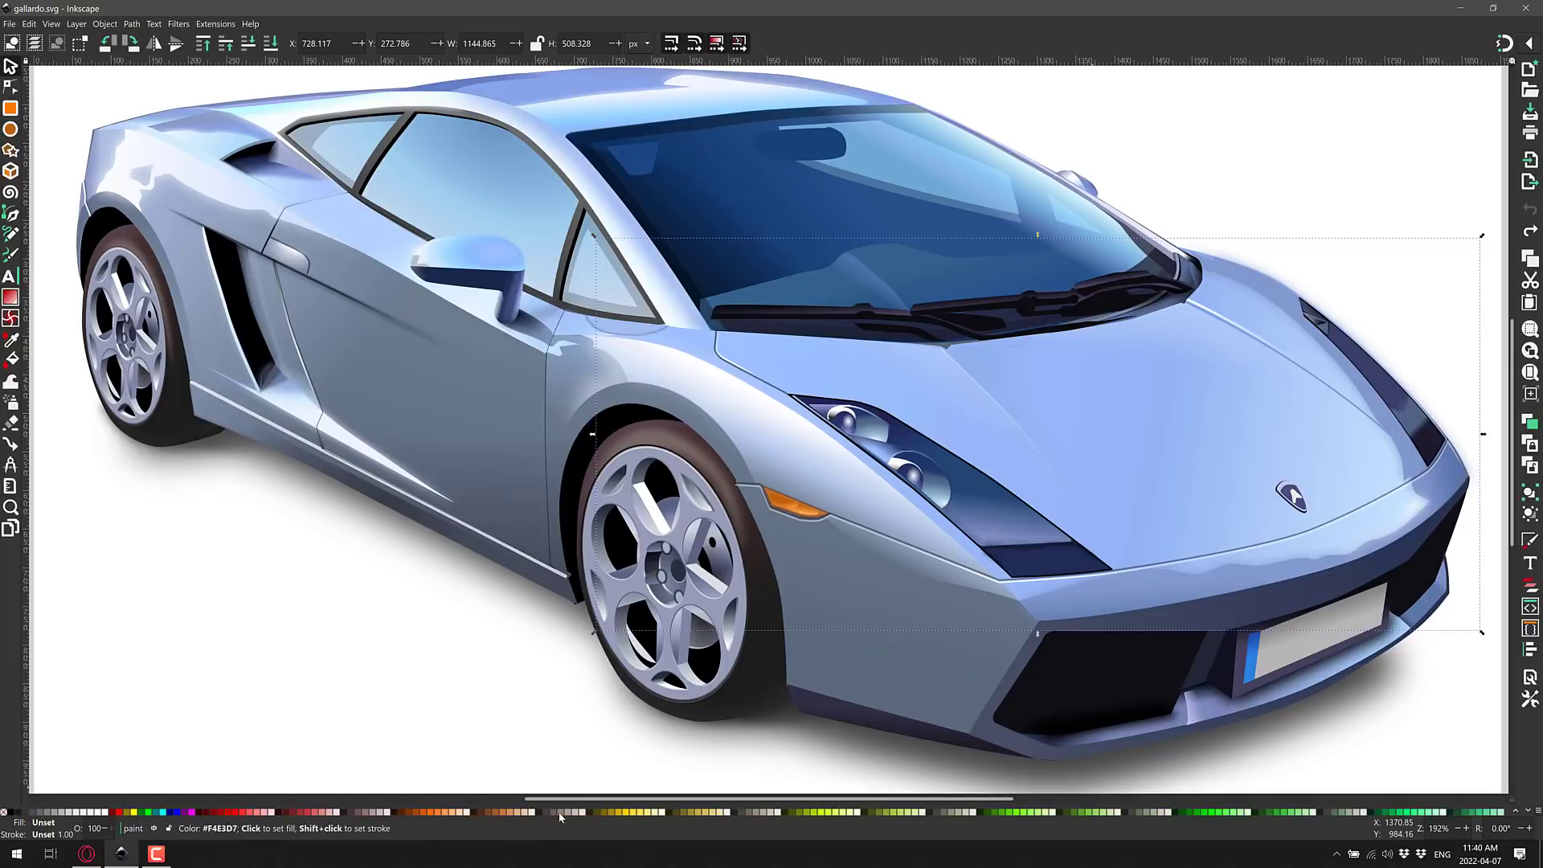
{"action": "left_click", "coordinate": [1537, 810]}
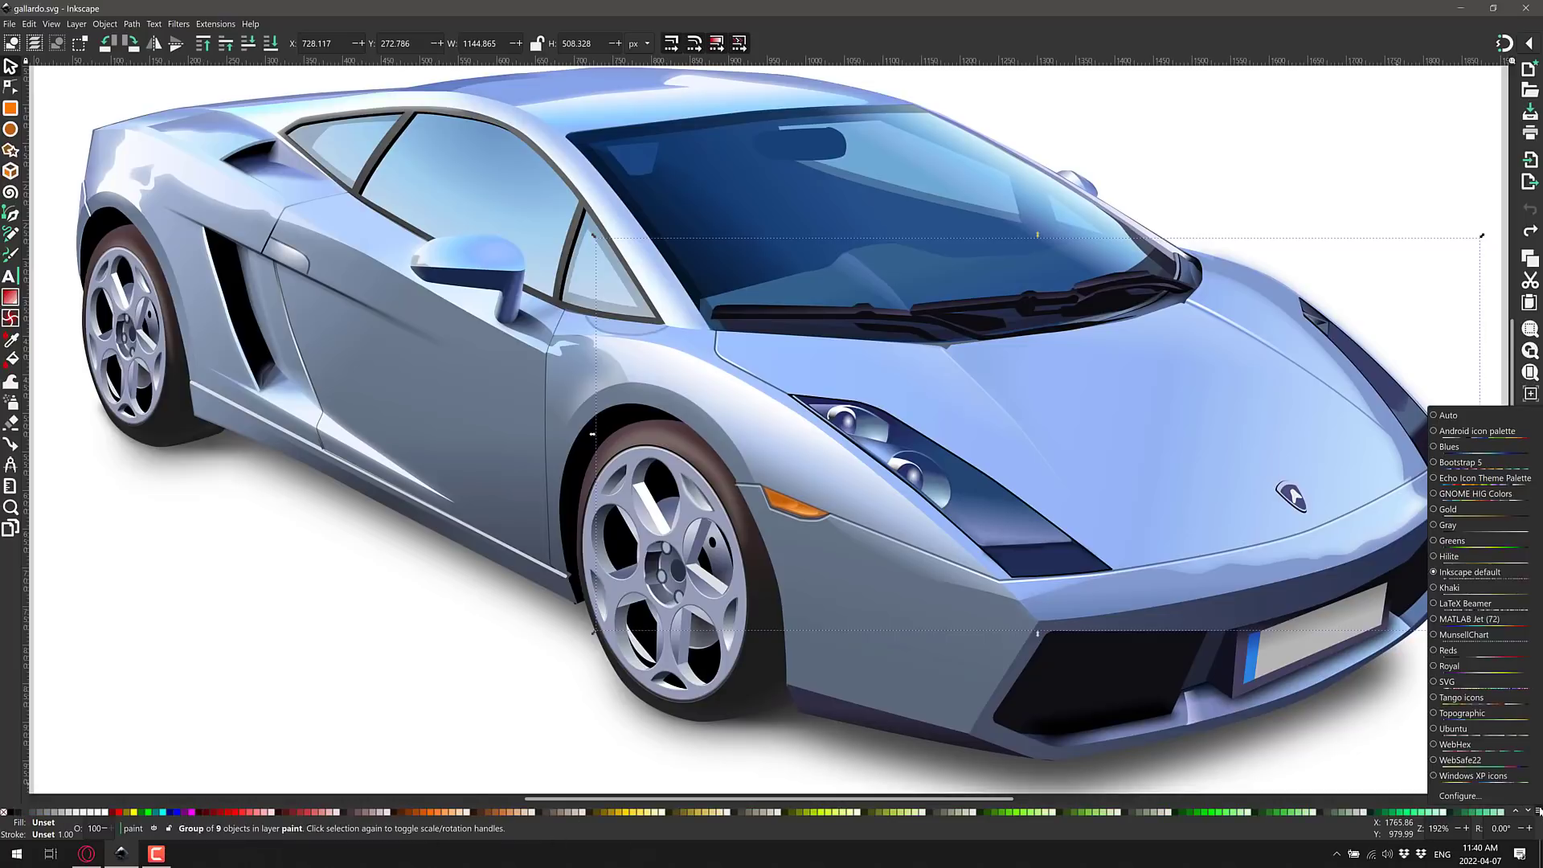
{"action": "left_click", "coordinate": [1484, 794]}
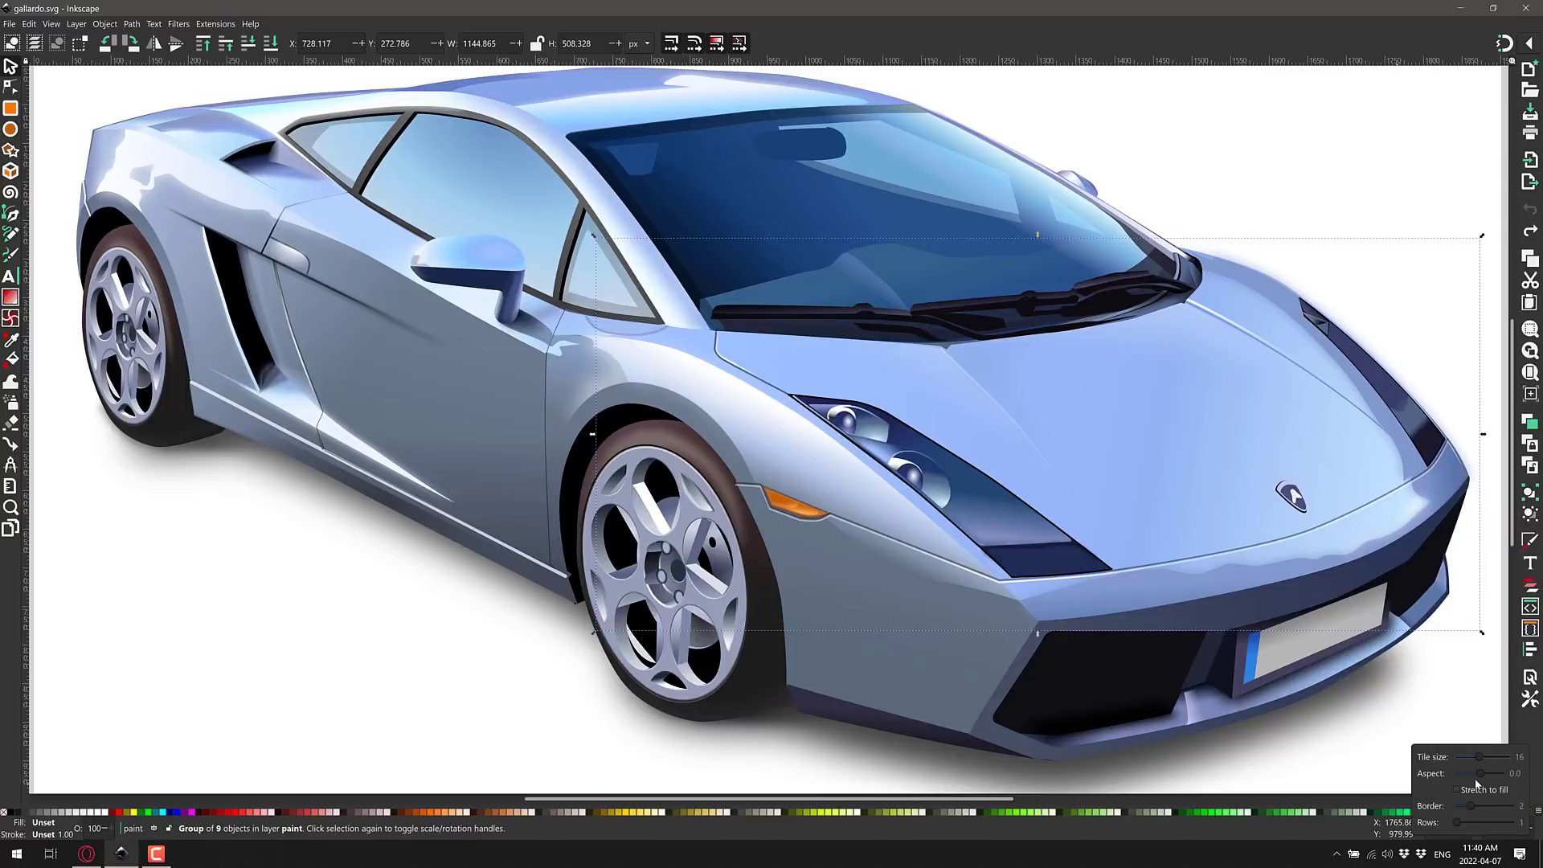
{"action": "left_click_drag", "start_coordinate": [1482, 759], "coordinate": [1497, 758]}
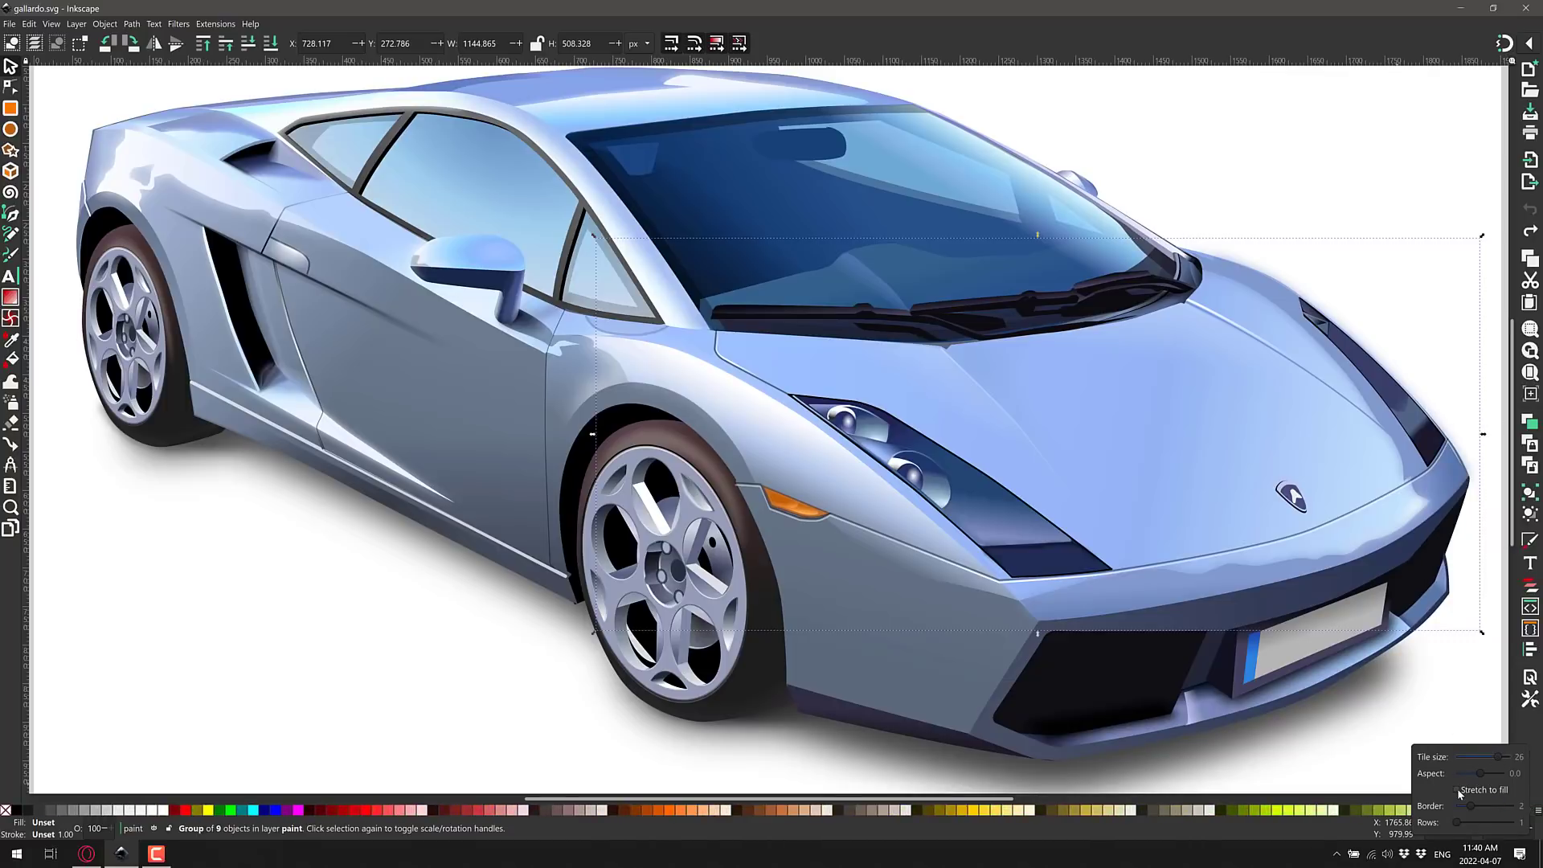
{"action": "left_click_drag", "start_coordinate": [1479, 756], "coordinate": [1456, 757]}
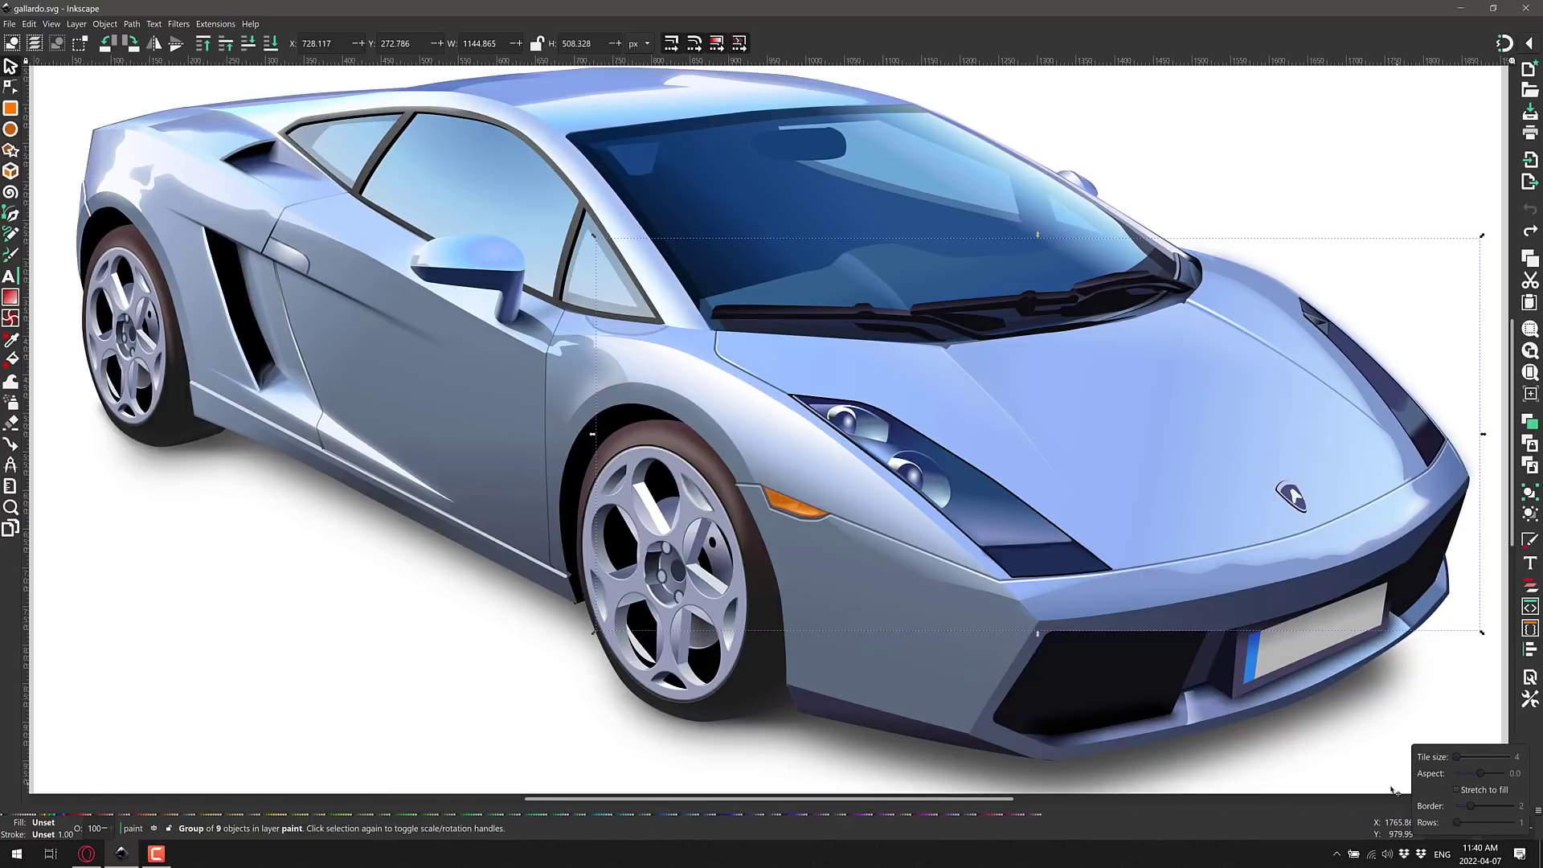
{"action": "left_click", "coordinate": [1456, 790]}
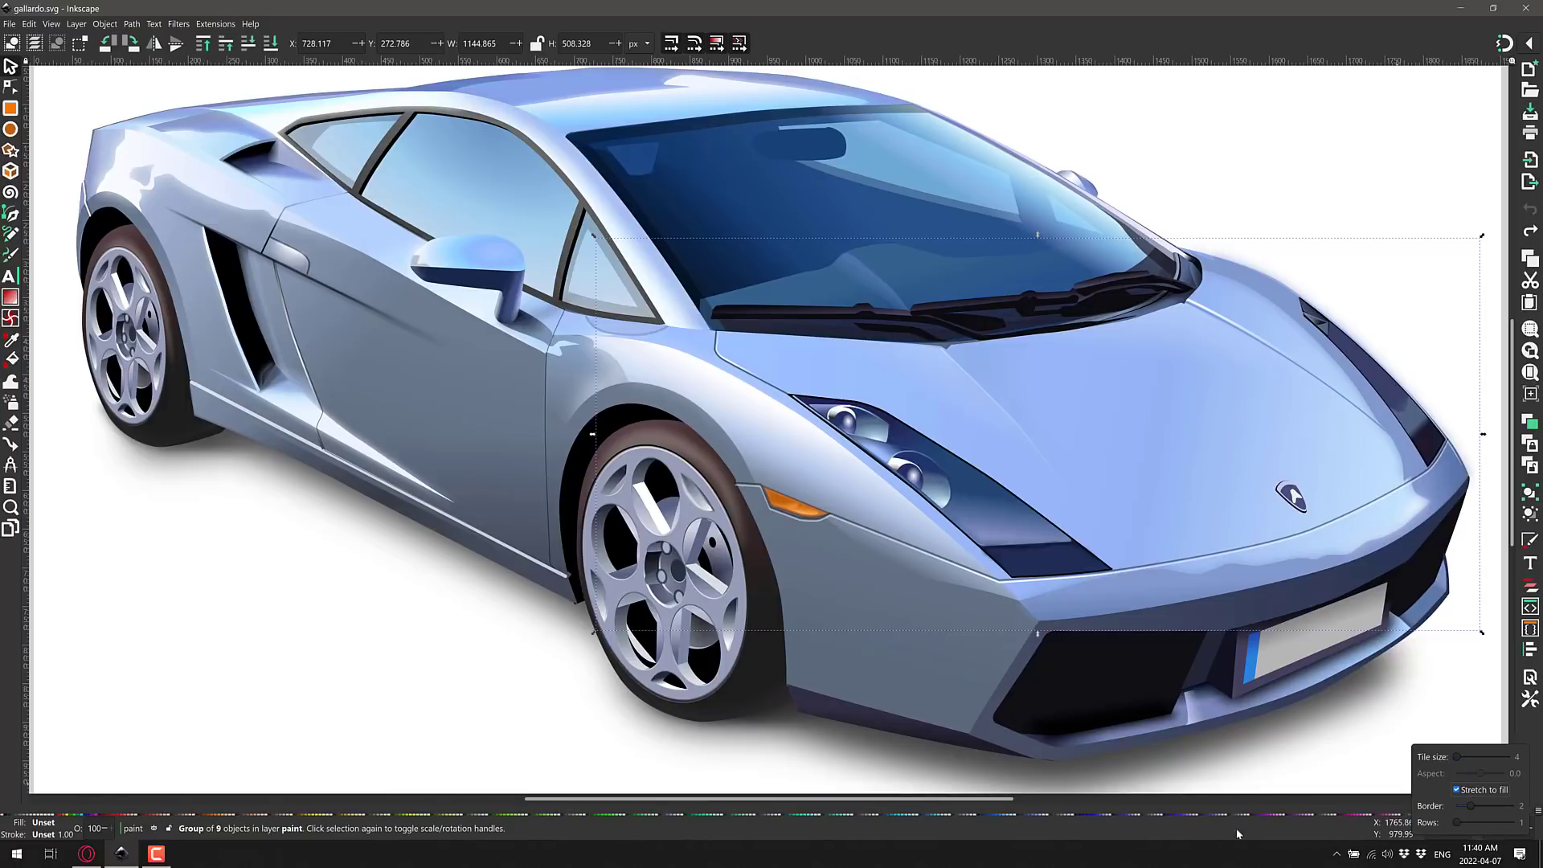
{"action": "left_click", "coordinate": [1457, 791]}
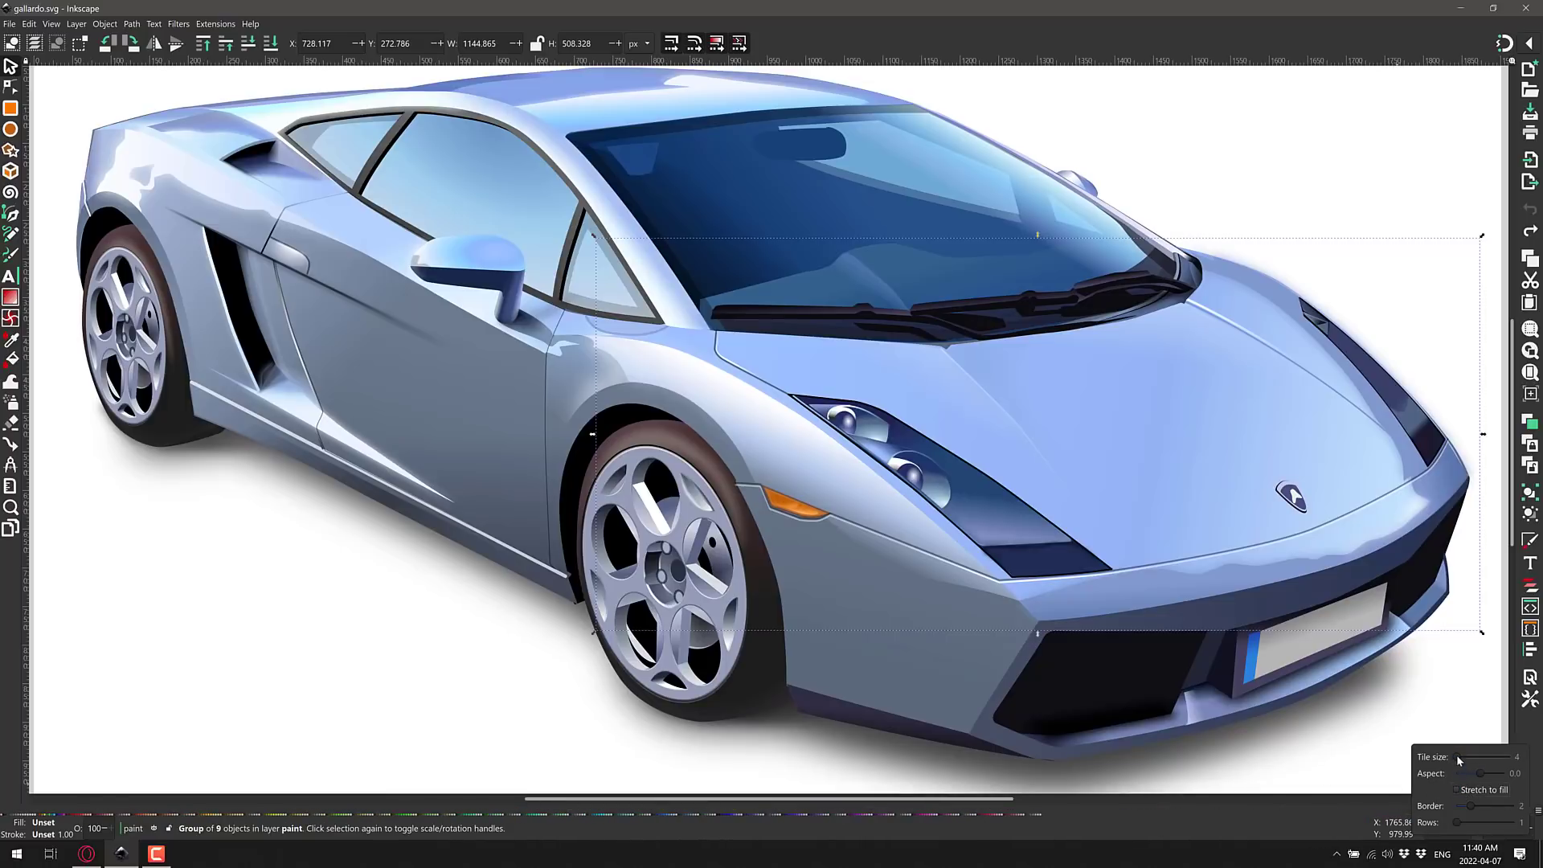
{"action": "left_click_drag", "start_coordinate": [1456, 755], "coordinate": [1491, 756]}
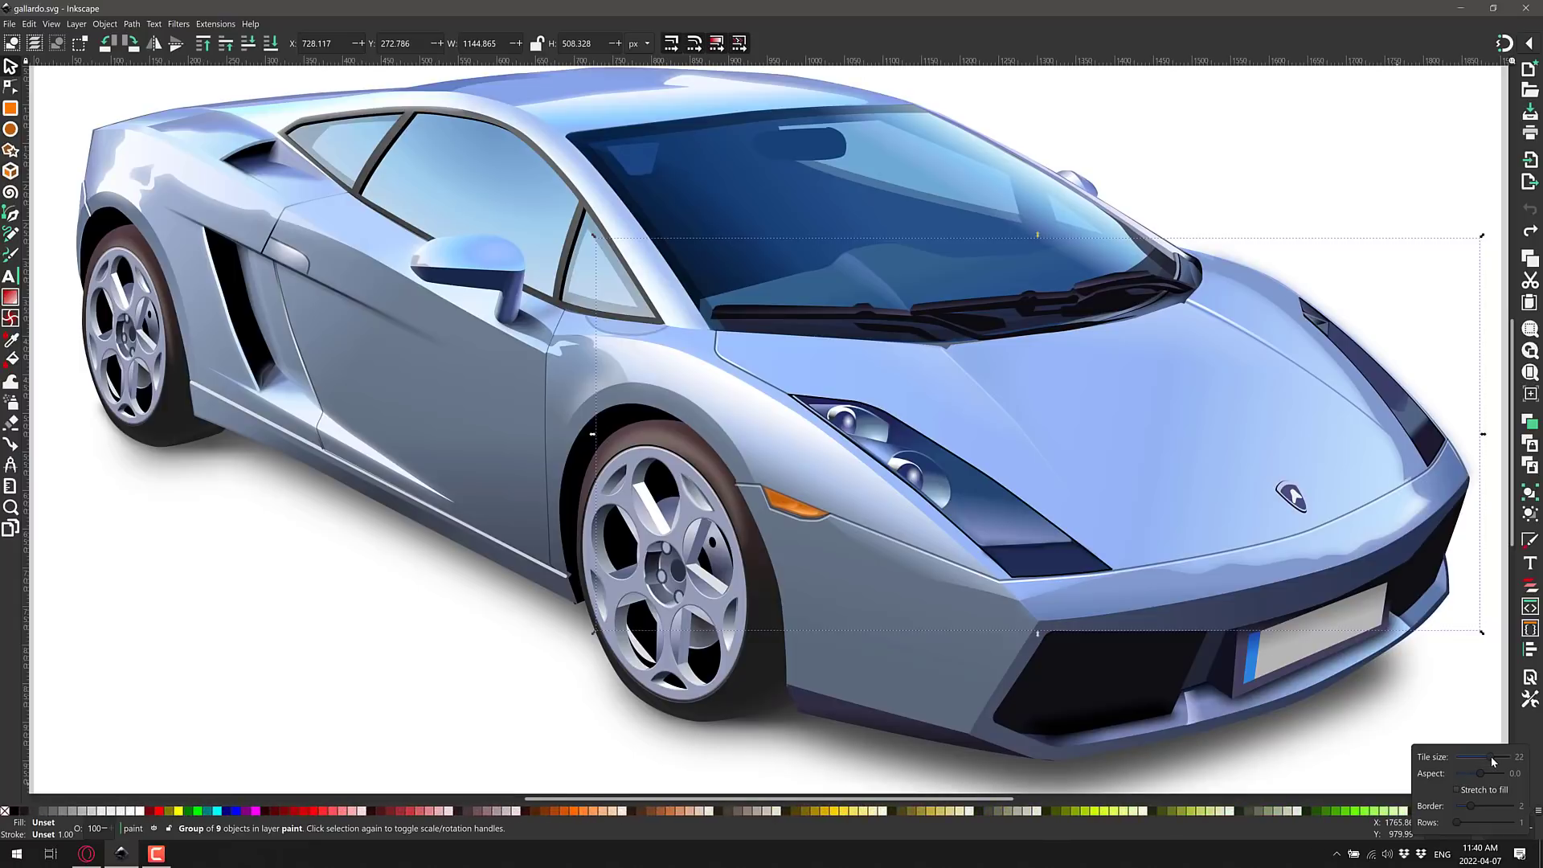
{"action": "left_click_drag", "start_coordinate": [1453, 821], "coordinate": [1483, 817]}
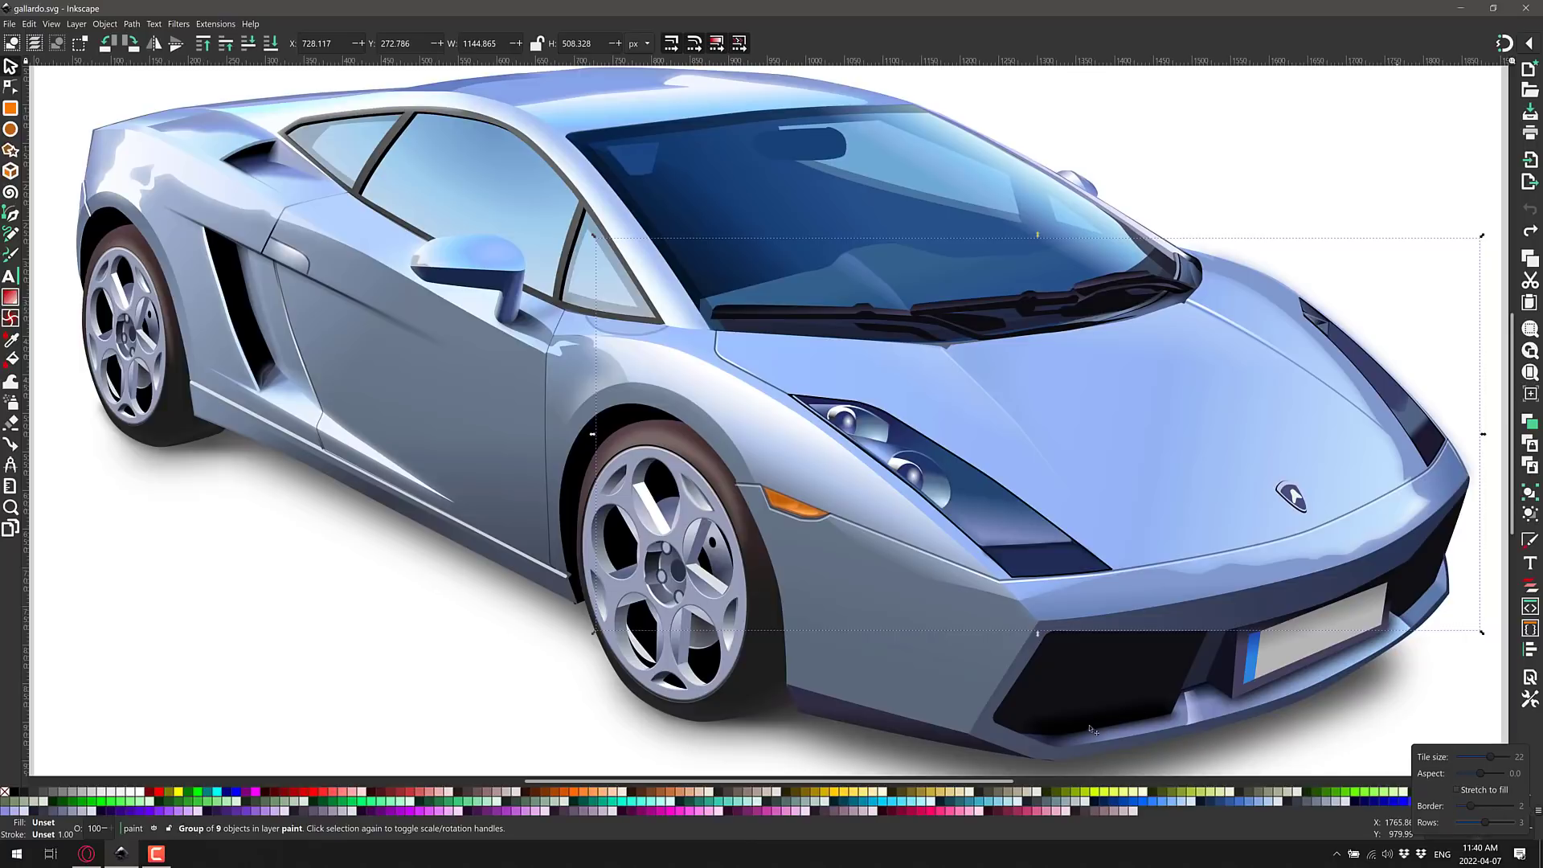
- Bring up the Align and Distribute panel, then the Fill and Stroke panel, from the Object menu
{"action": "left_click", "coordinate": [108, 25]}
{"action": "left_click", "coordinate": [108, 26]}
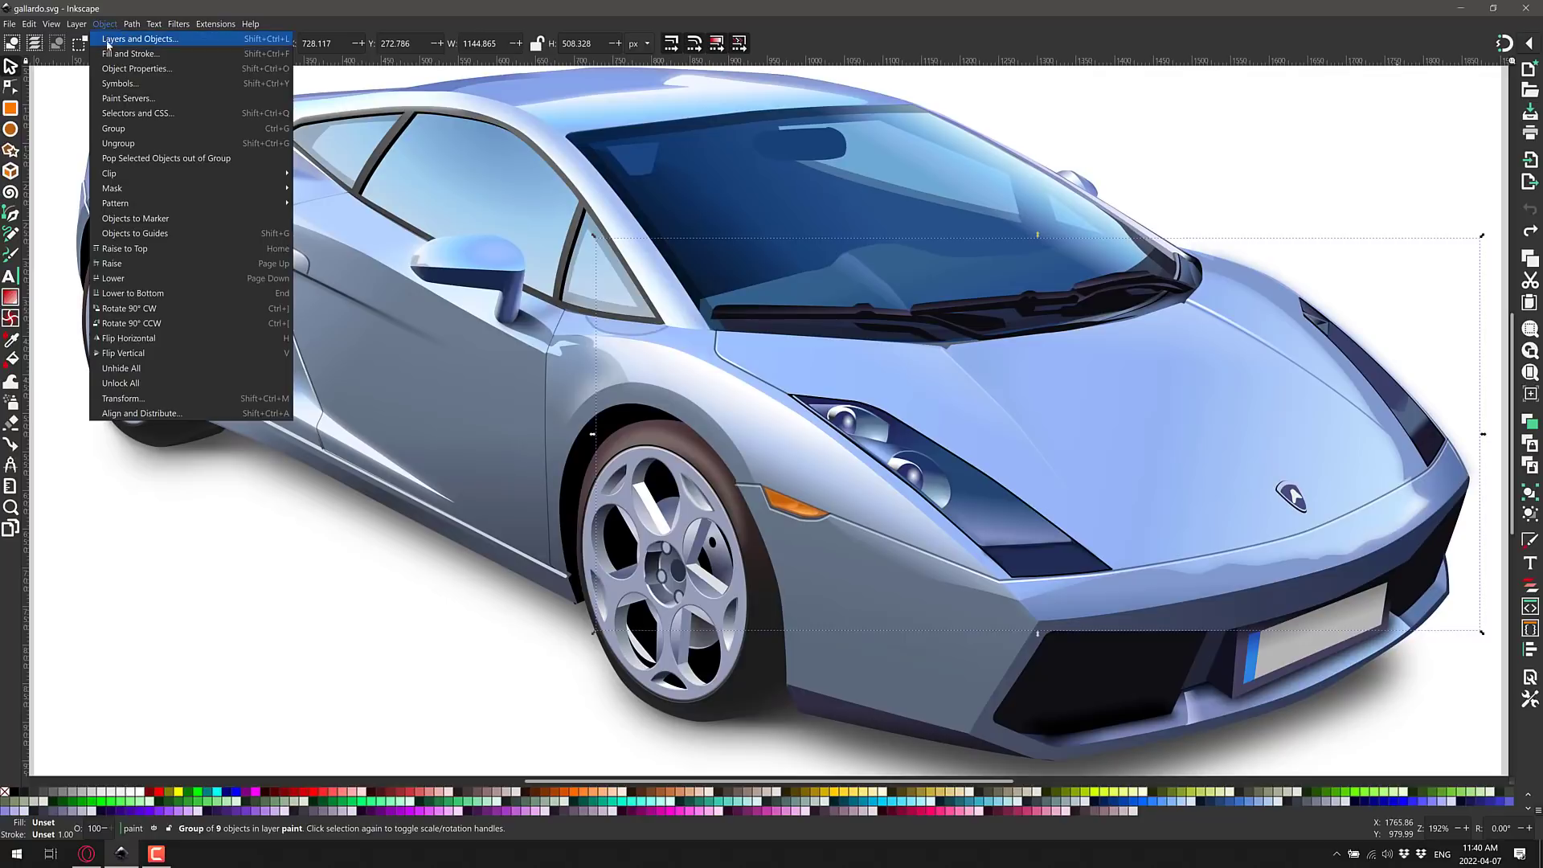
{"action": "left_click", "coordinate": [159, 413]}
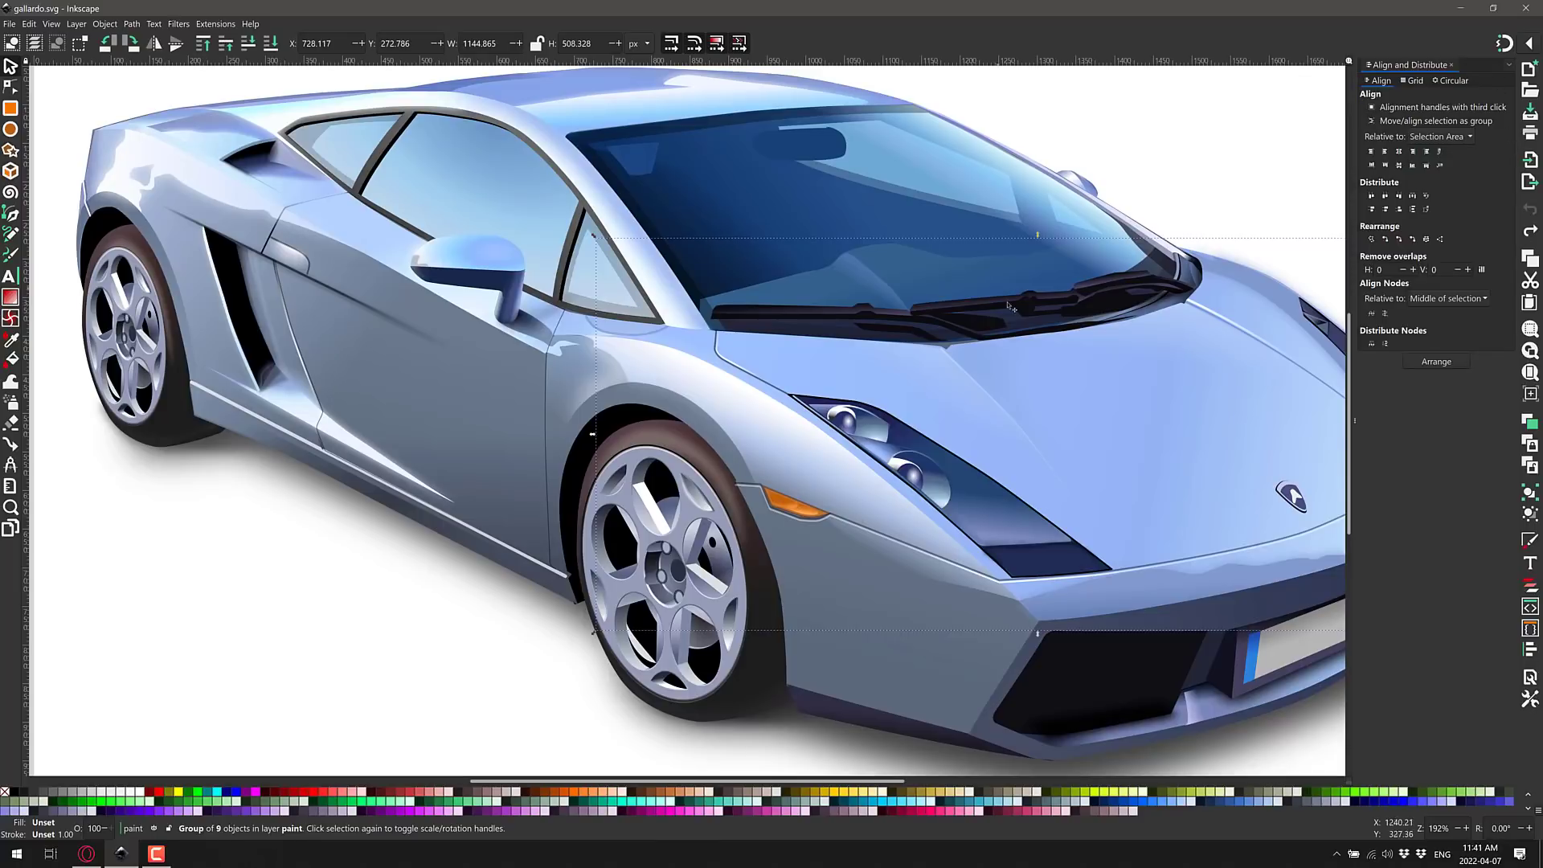
{"action": "left_click", "coordinate": [105, 24]}
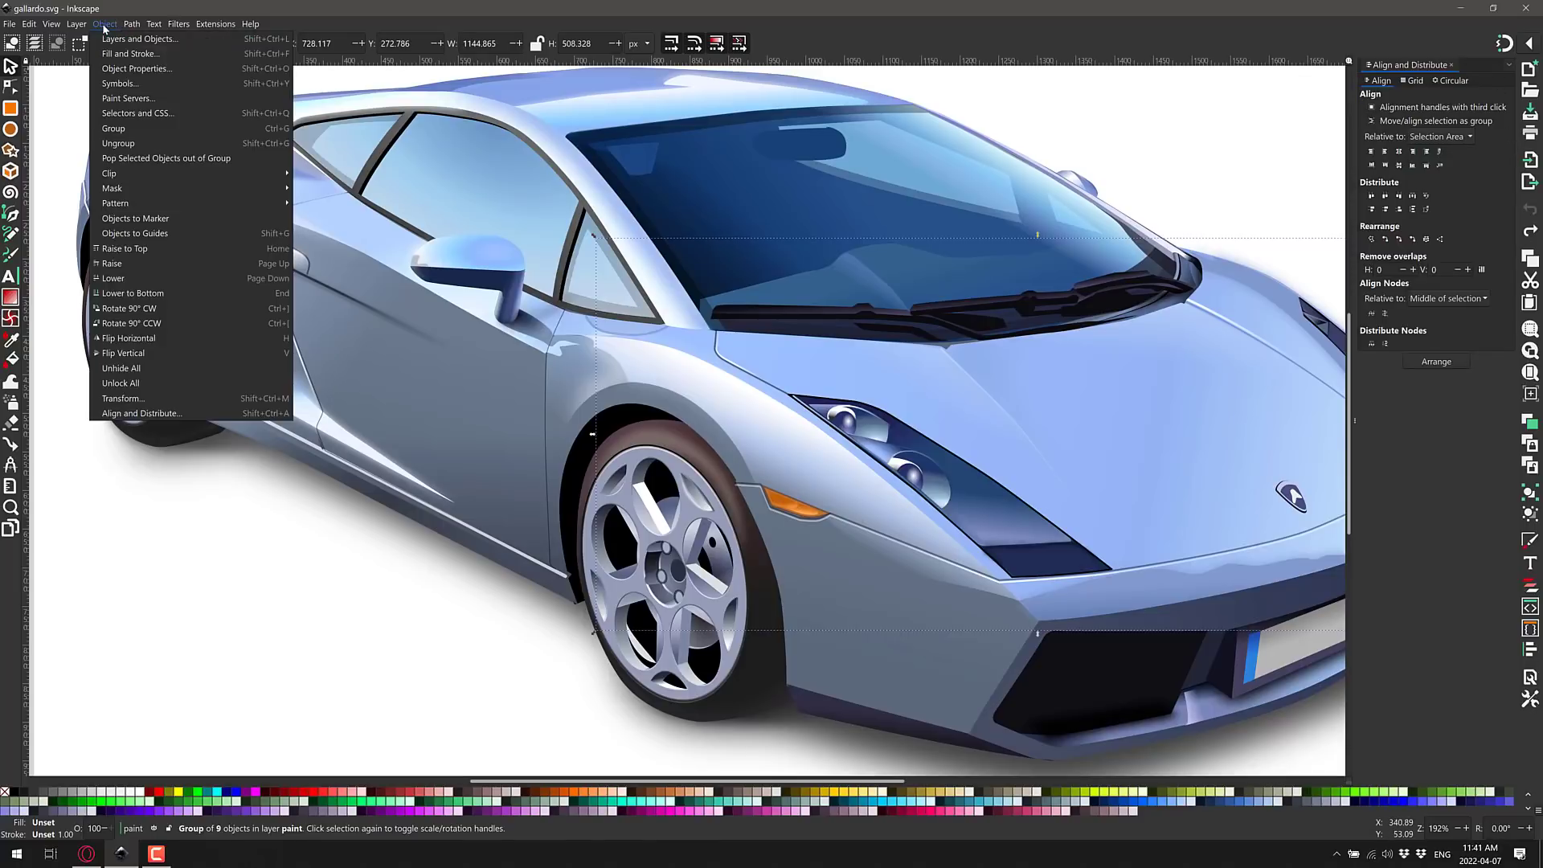
{"action": "left_click", "coordinate": [134, 53]}
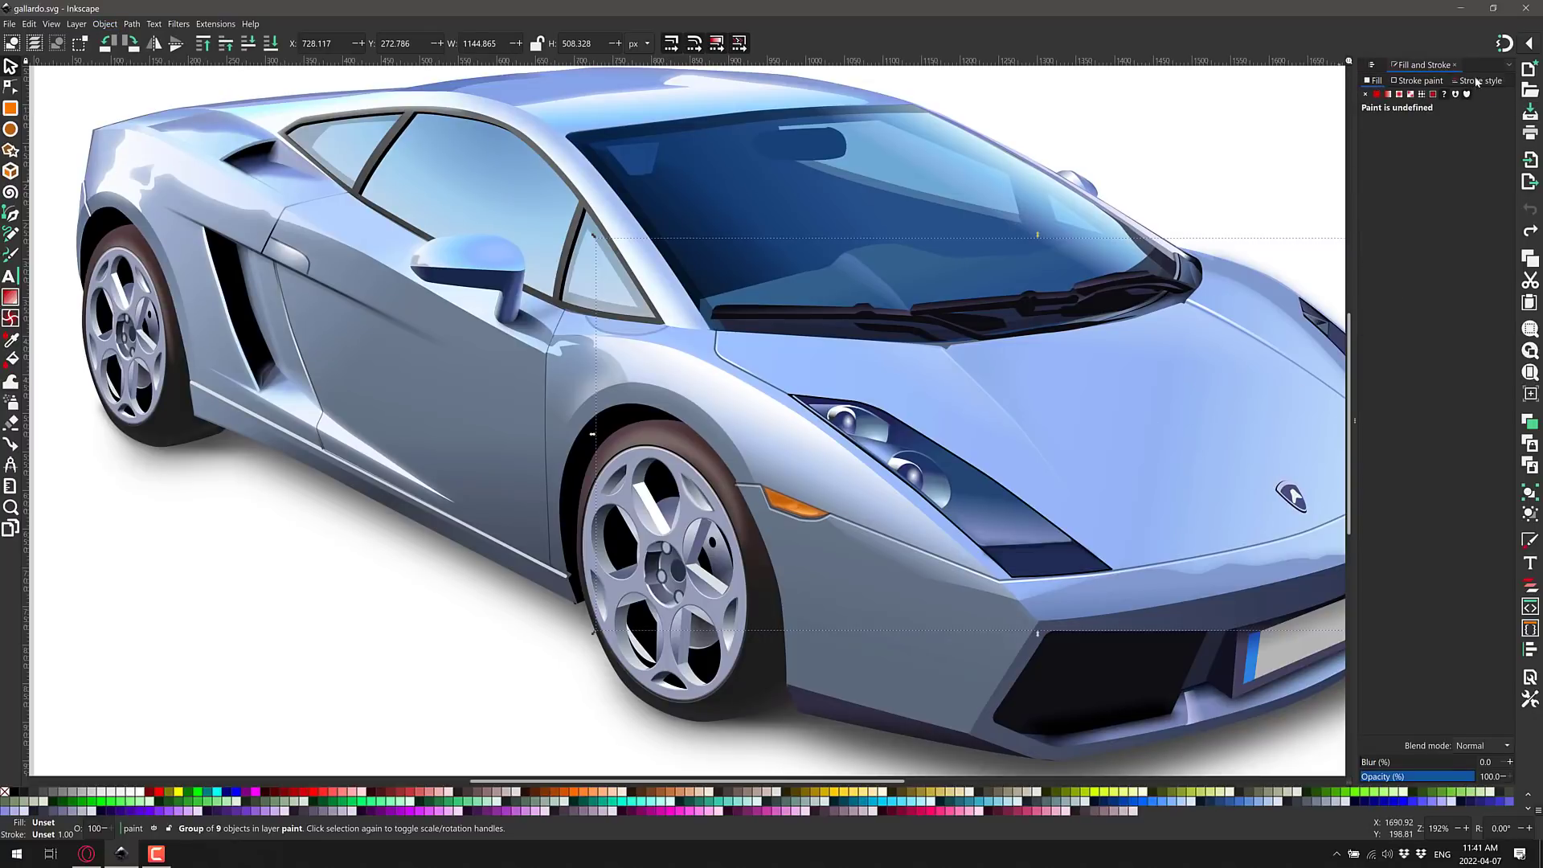
- Browse stroke start markers without choosing one, then give the car group's stroke a linear gradient
{"action": "left_click", "coordinate": [1477, 81]}
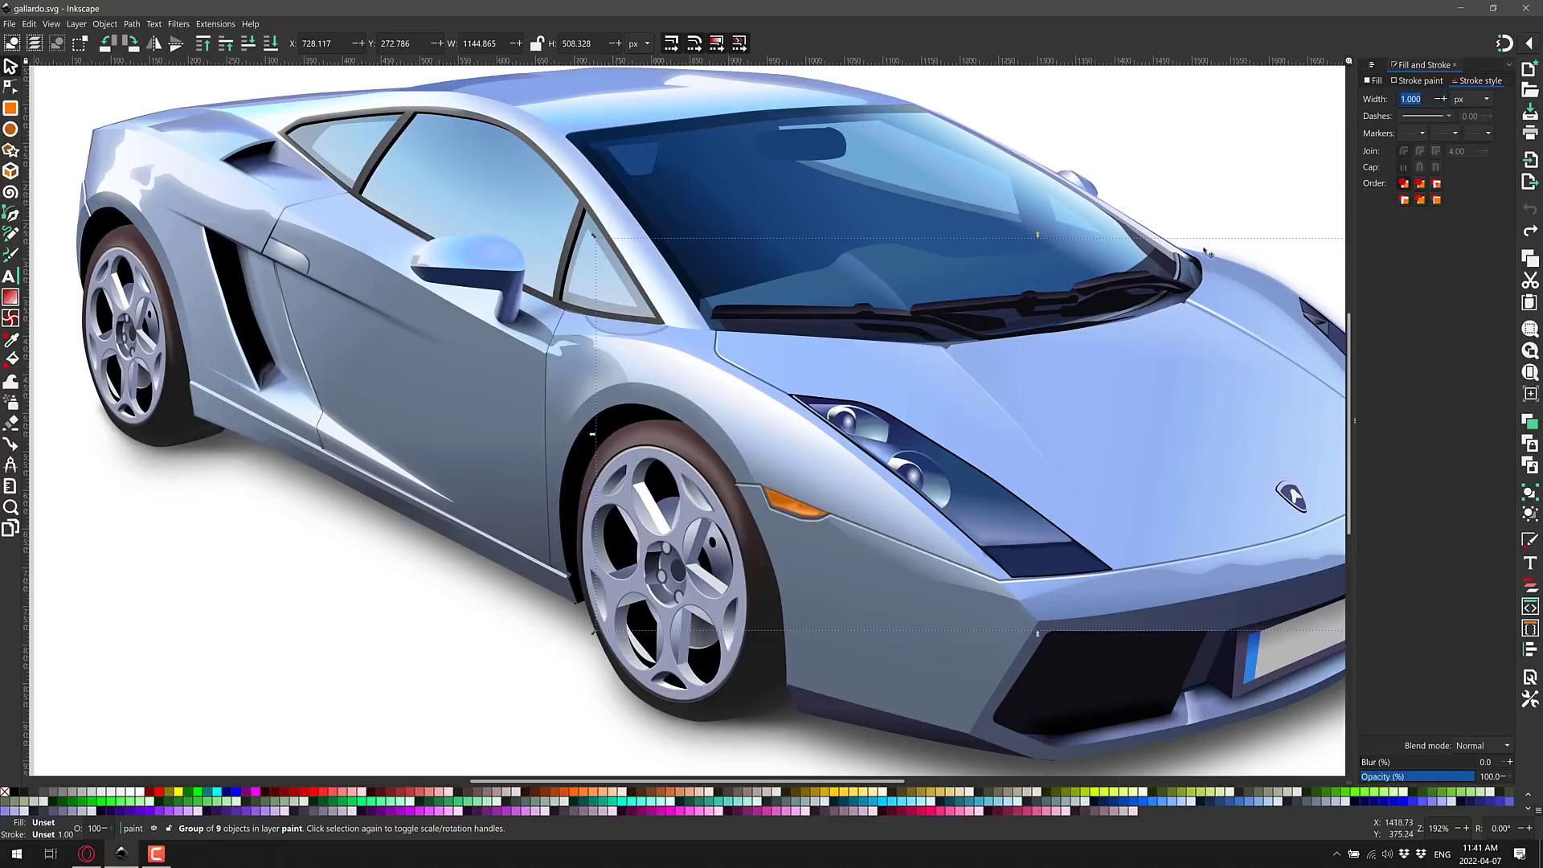
{"action": "left_click", "coordinate": [1423, 135]}
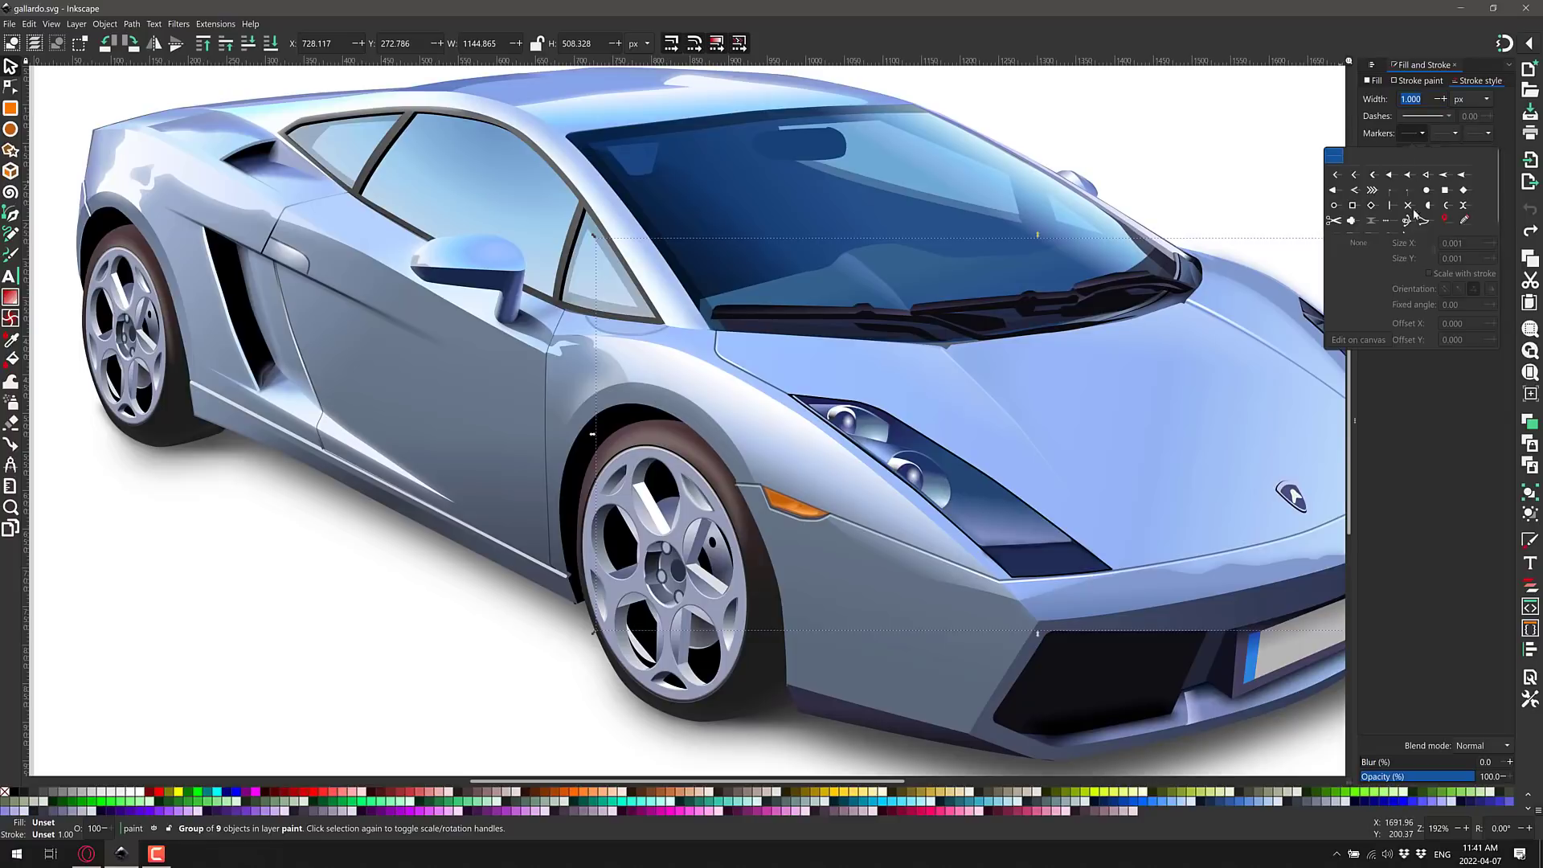
{"action": "left_click", "coordinate": [1412, 133]}
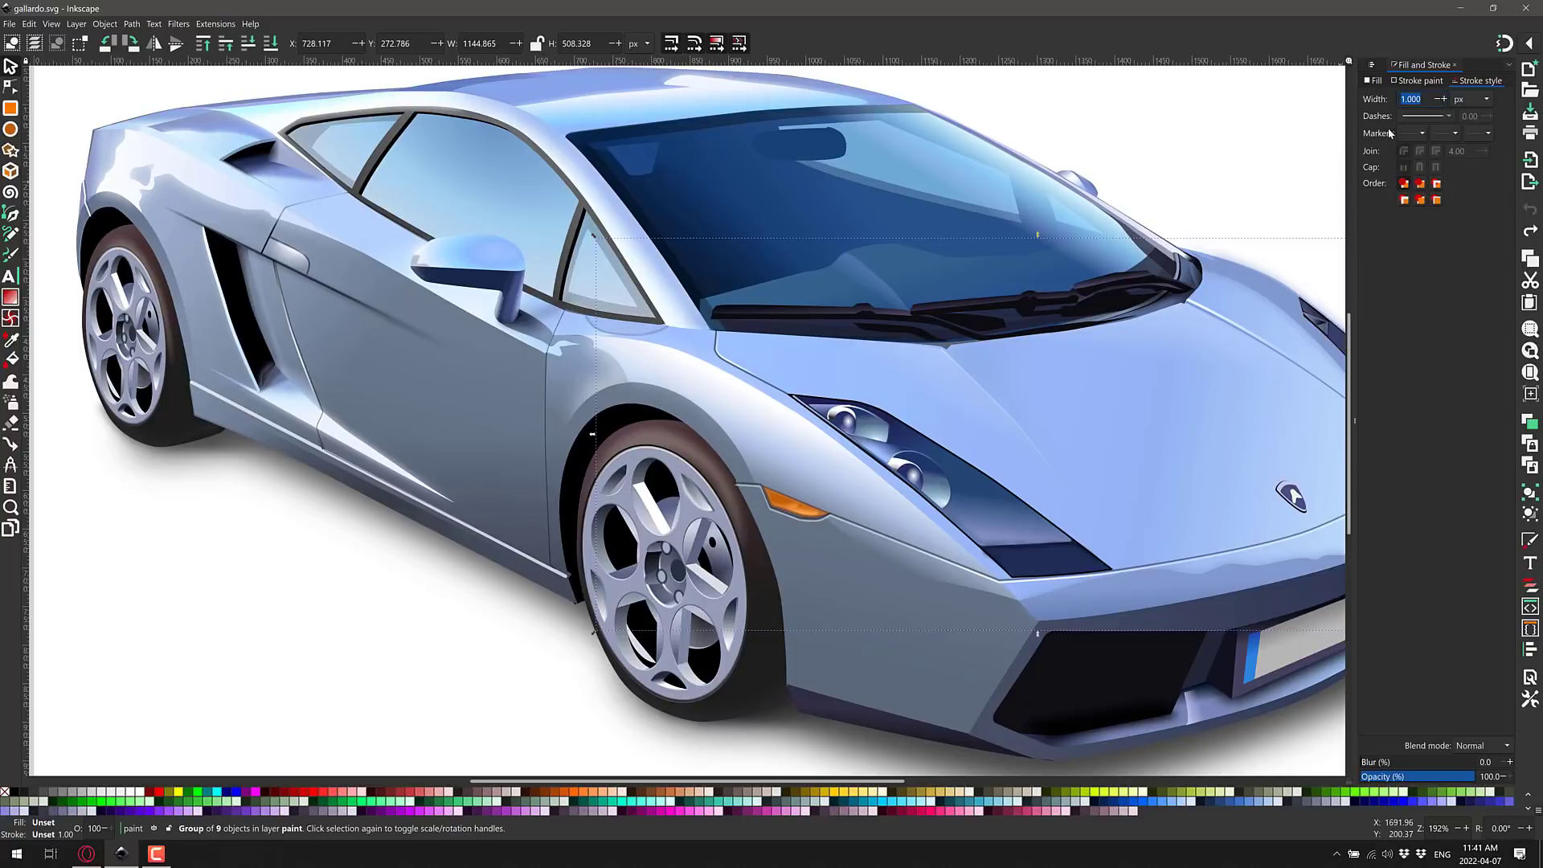
{"action": "left_click", "coordinate": [1427, 82]}
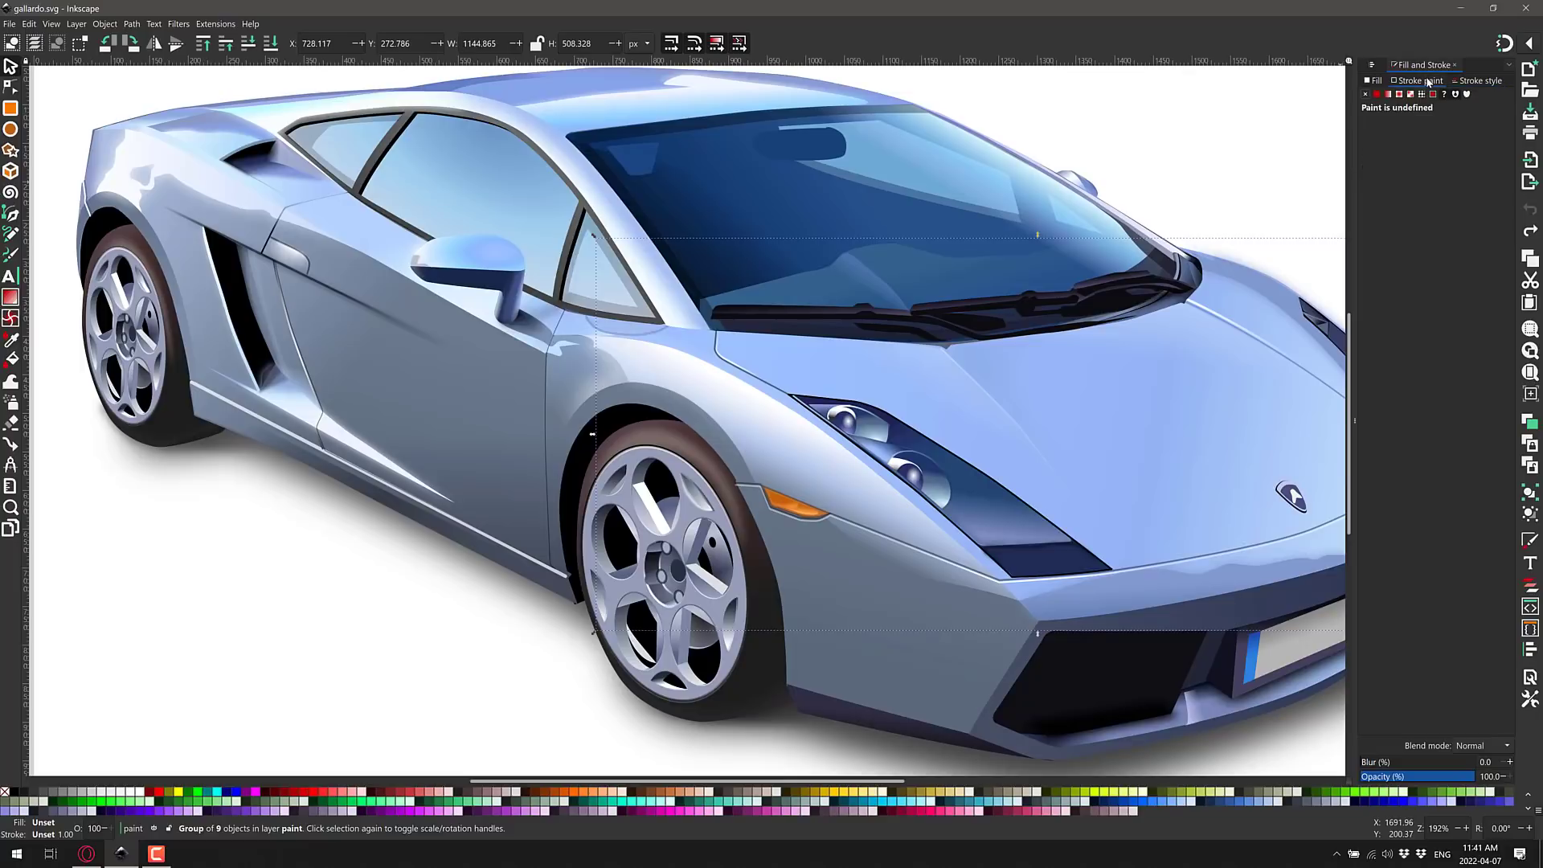
{"action": "left_click", "coordinate": [1388, 94]}
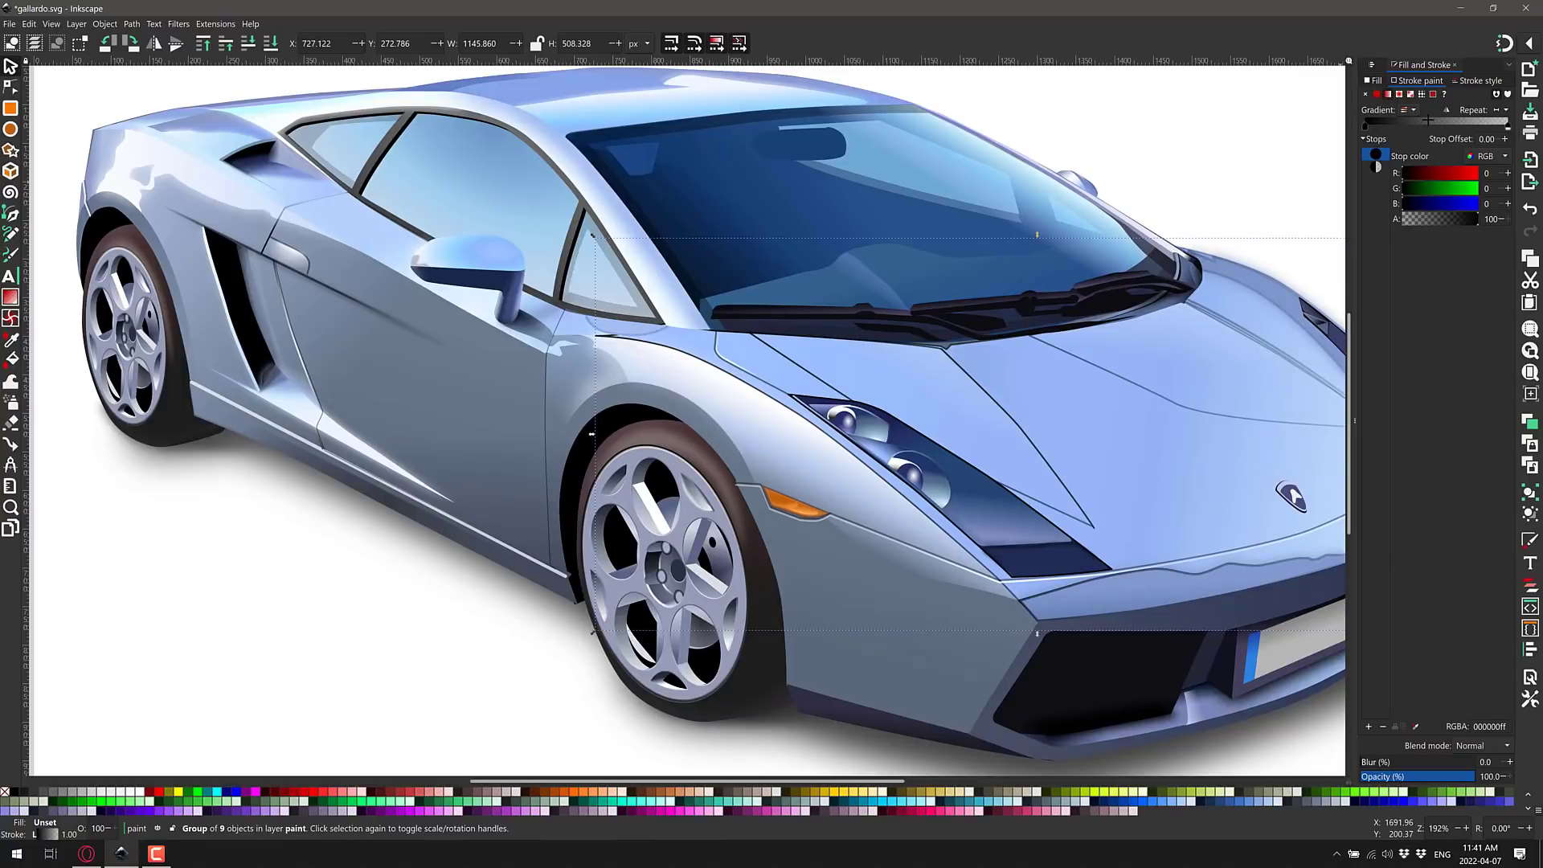
- Add a middle gradient stop at 0.44 and set stops to R=247, G=232, B=244
{"action": "double_click", "coordinate": [1427, 120]}
{"action": "left_click", "coordinate": [1375, 154]}
{"action": "left_click_drag", "start_coordinate": [1454, 178], "coordinate": [1476, 176]}
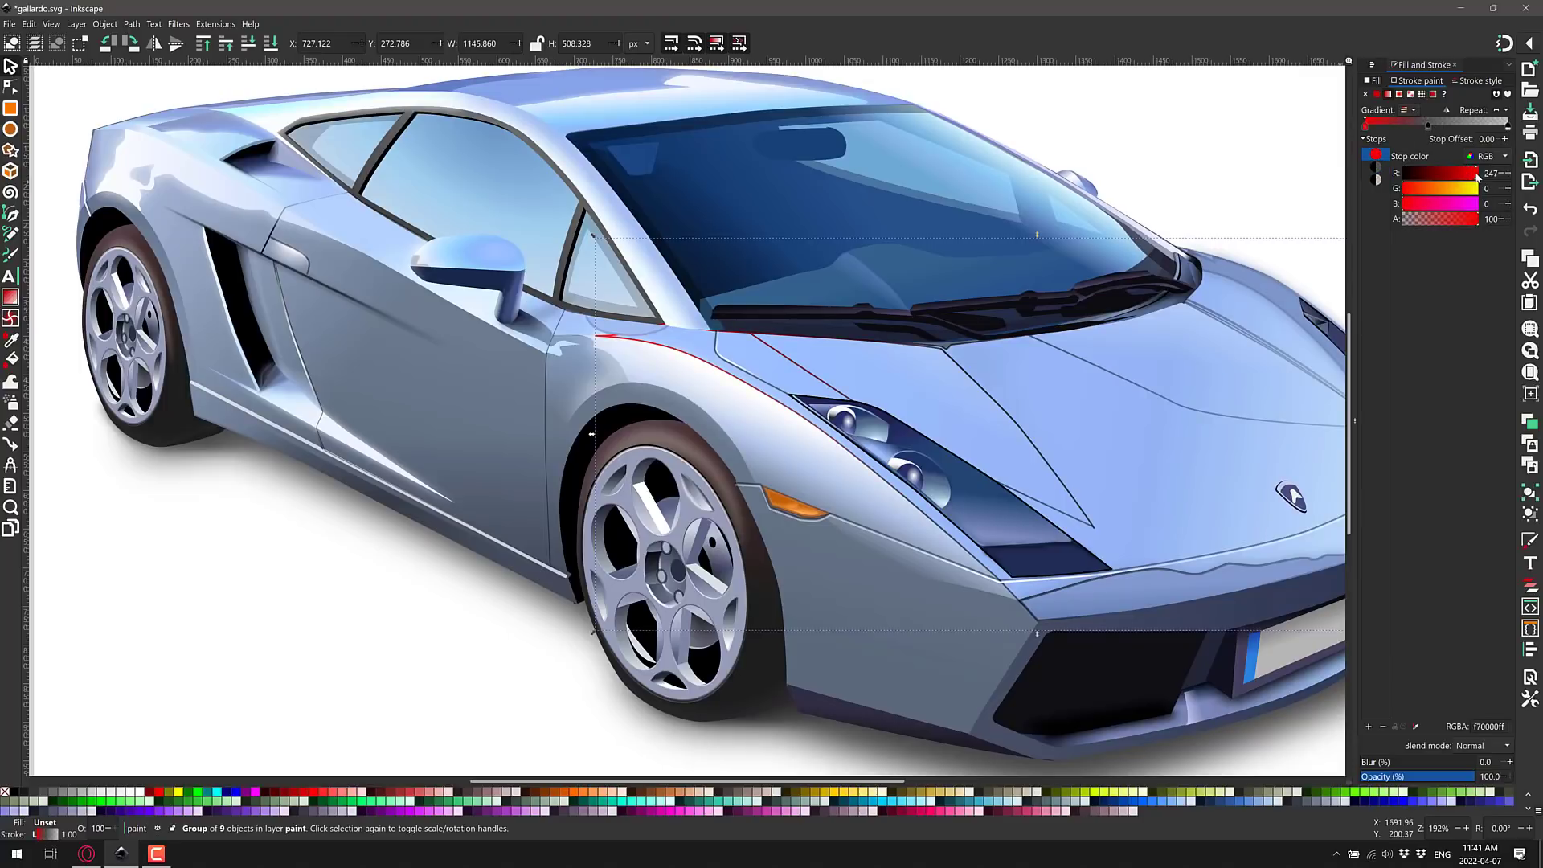
{"action": "left_click", "coordinate": [1377, 169]}
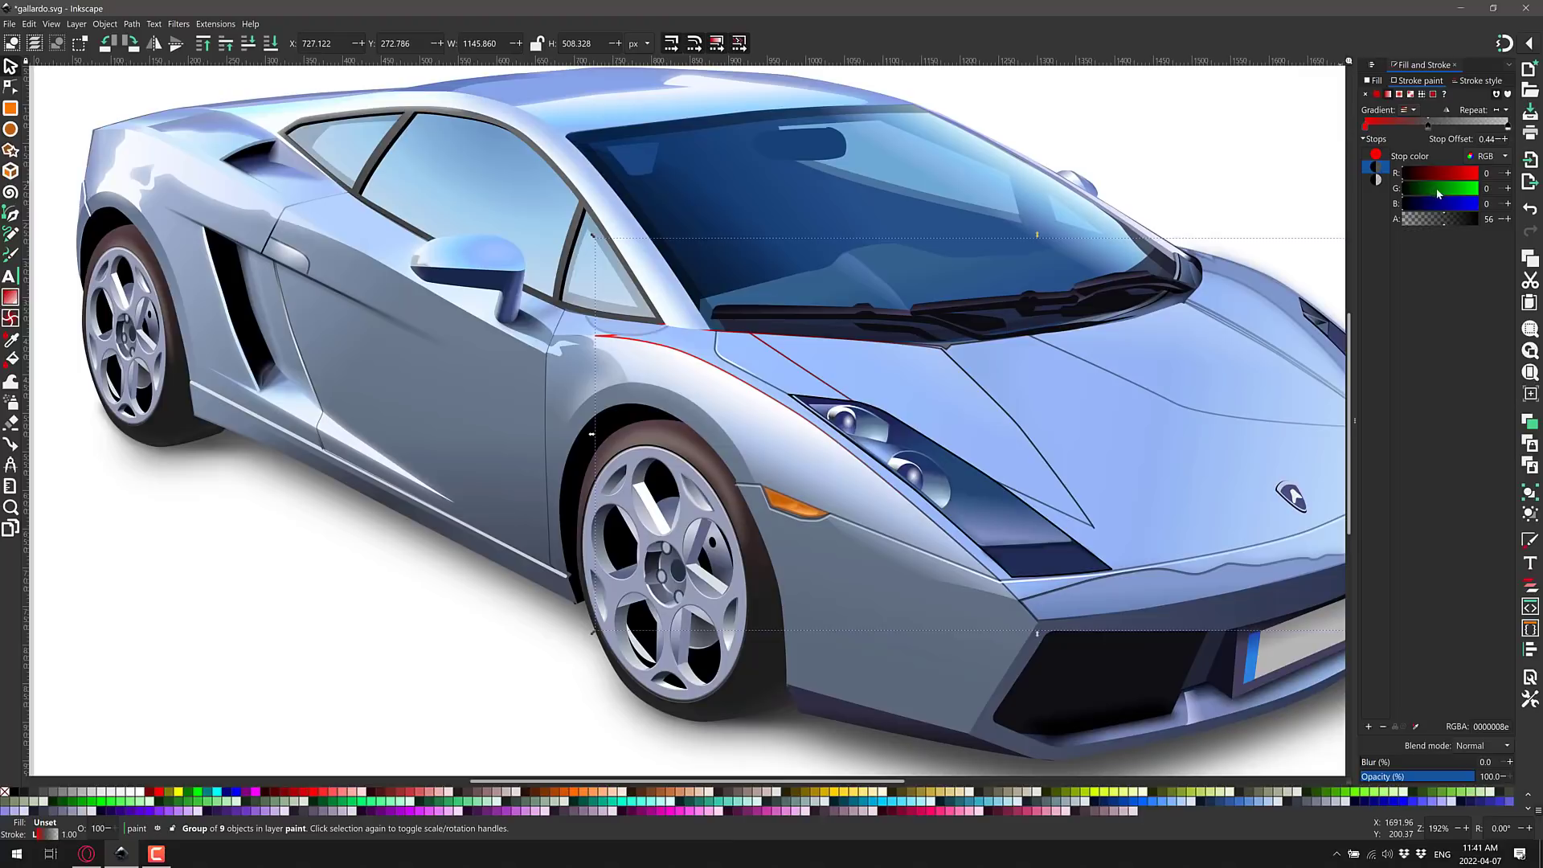
{"action": "left_click_drag", "start_coordinate": [1438, 193], "coordinate": [1471, 191]}
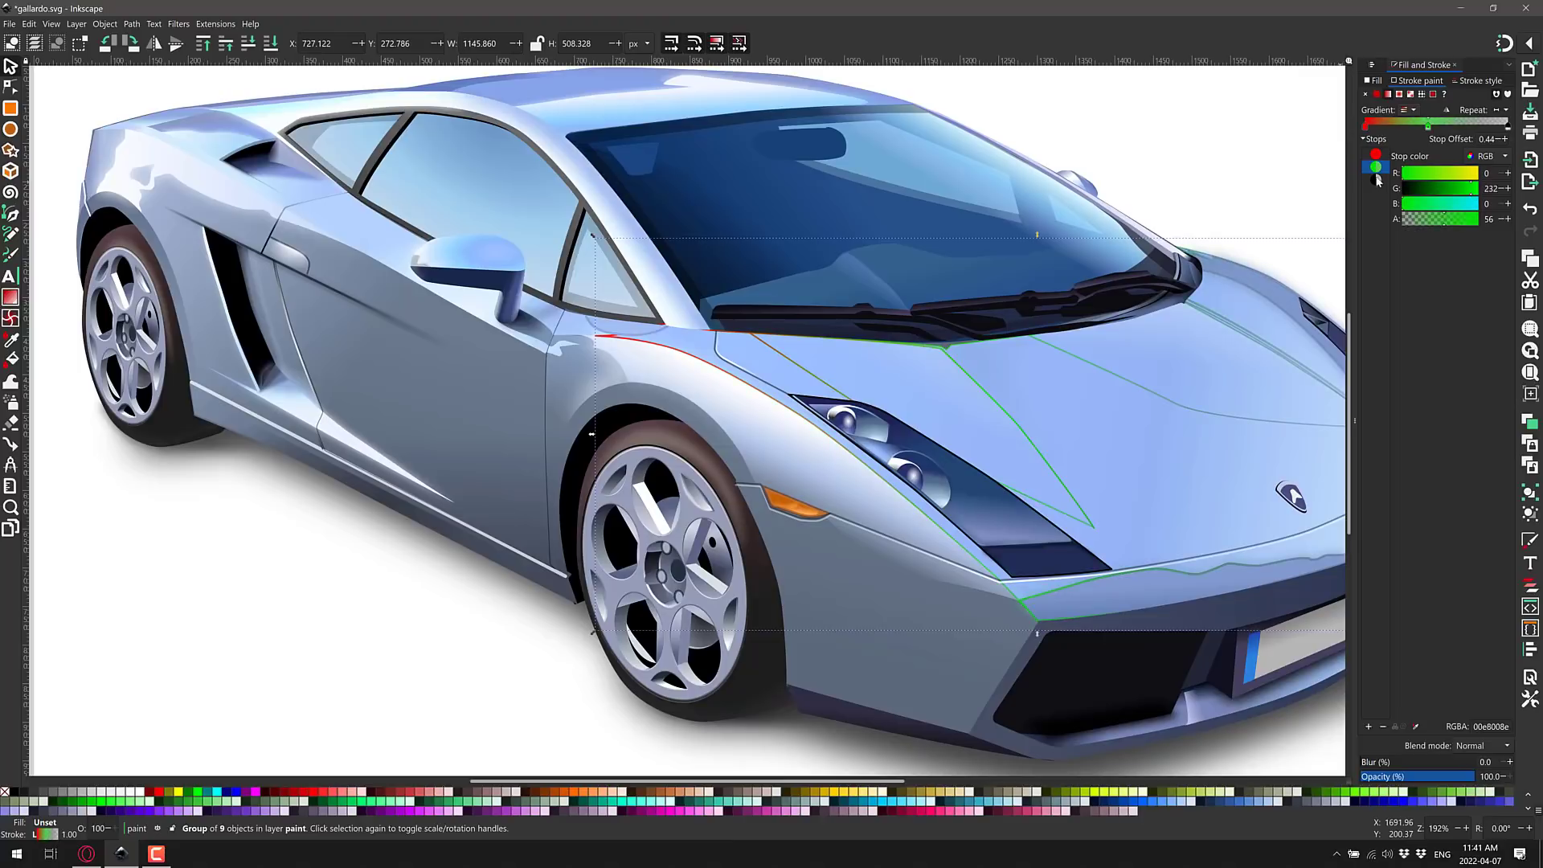
{"action": "left_click", "coordinate": [1377, 180]}
{"action": "left_click_drag", "start_coordinate": [1437, 196], "coordinate": [1487, 222]}
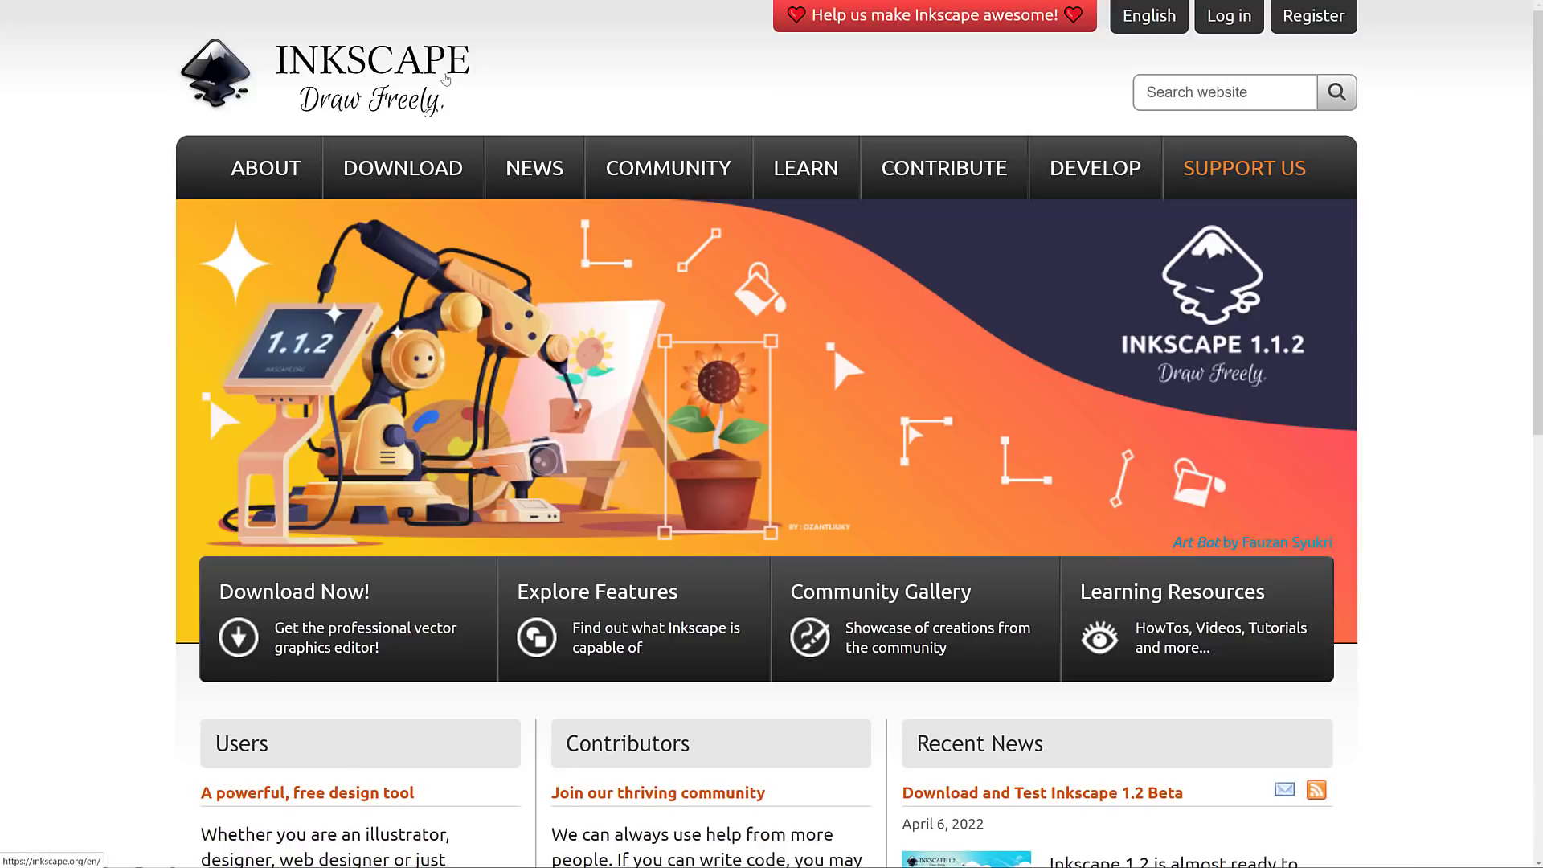
- Go to the 'Download and Test Inkscape 1.2 Beta' news article via Download > Current Version
{"action": "key", "text": "F11"}
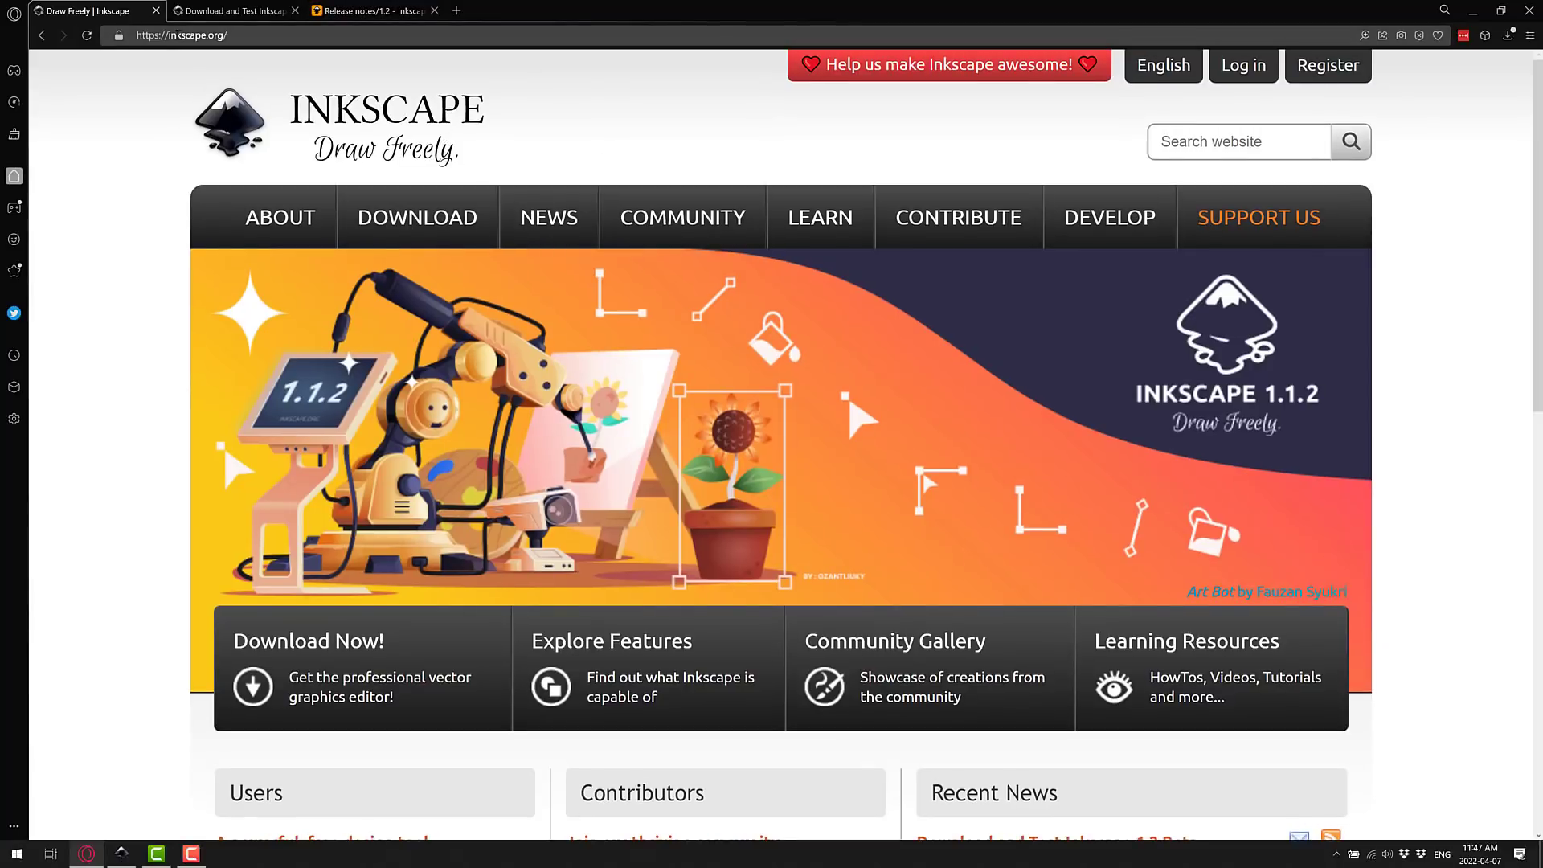
{"action": "key", "text": "F11"}
{"action": "mouse_move", "coordinate": [412, 161]}
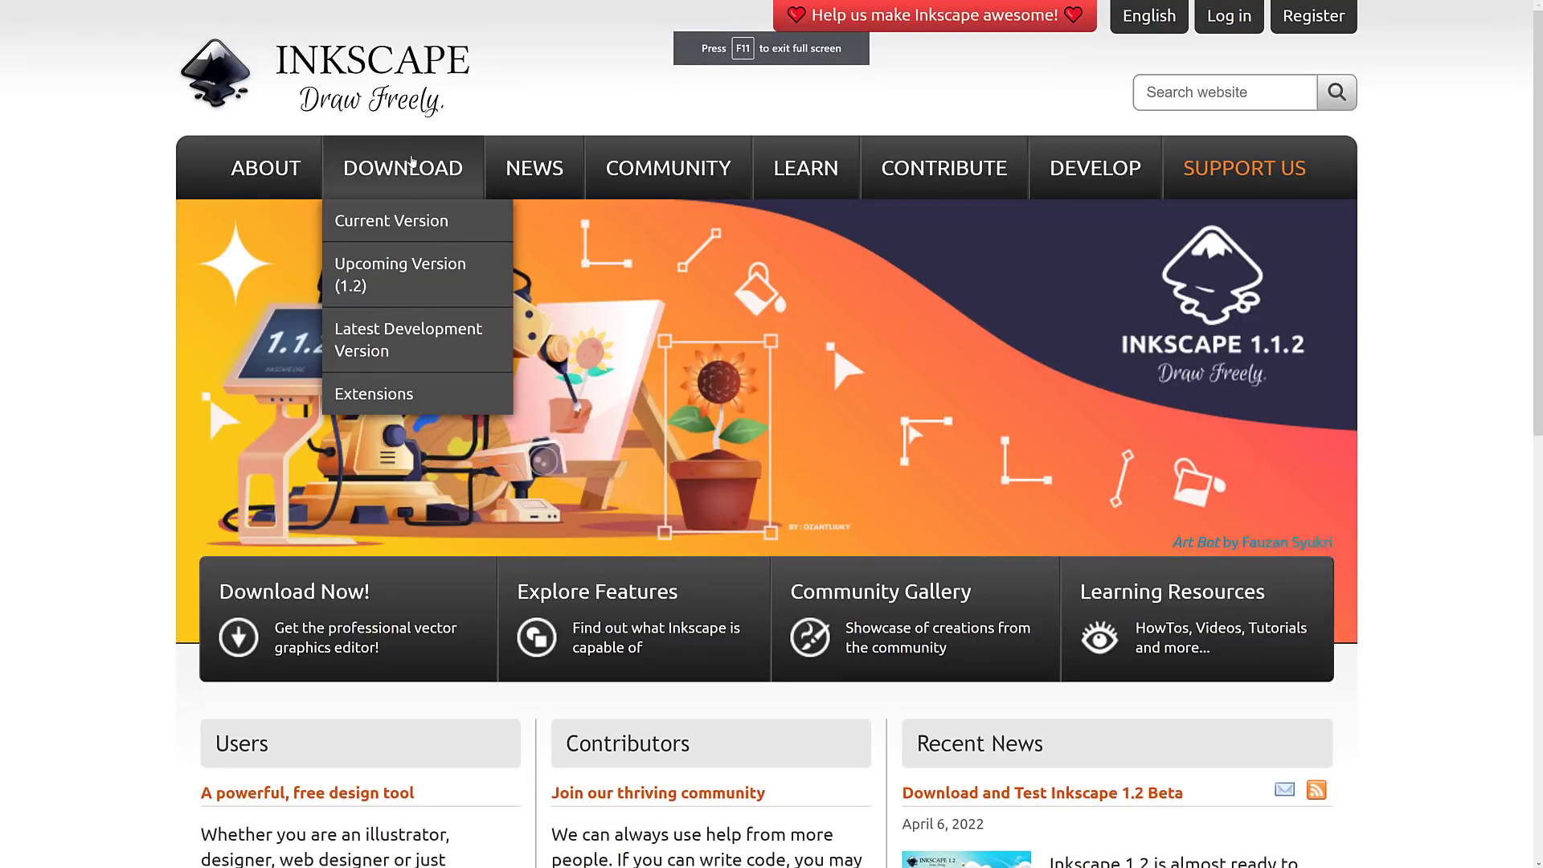
{"action": "left_click", "coordinate": [394, 220]}
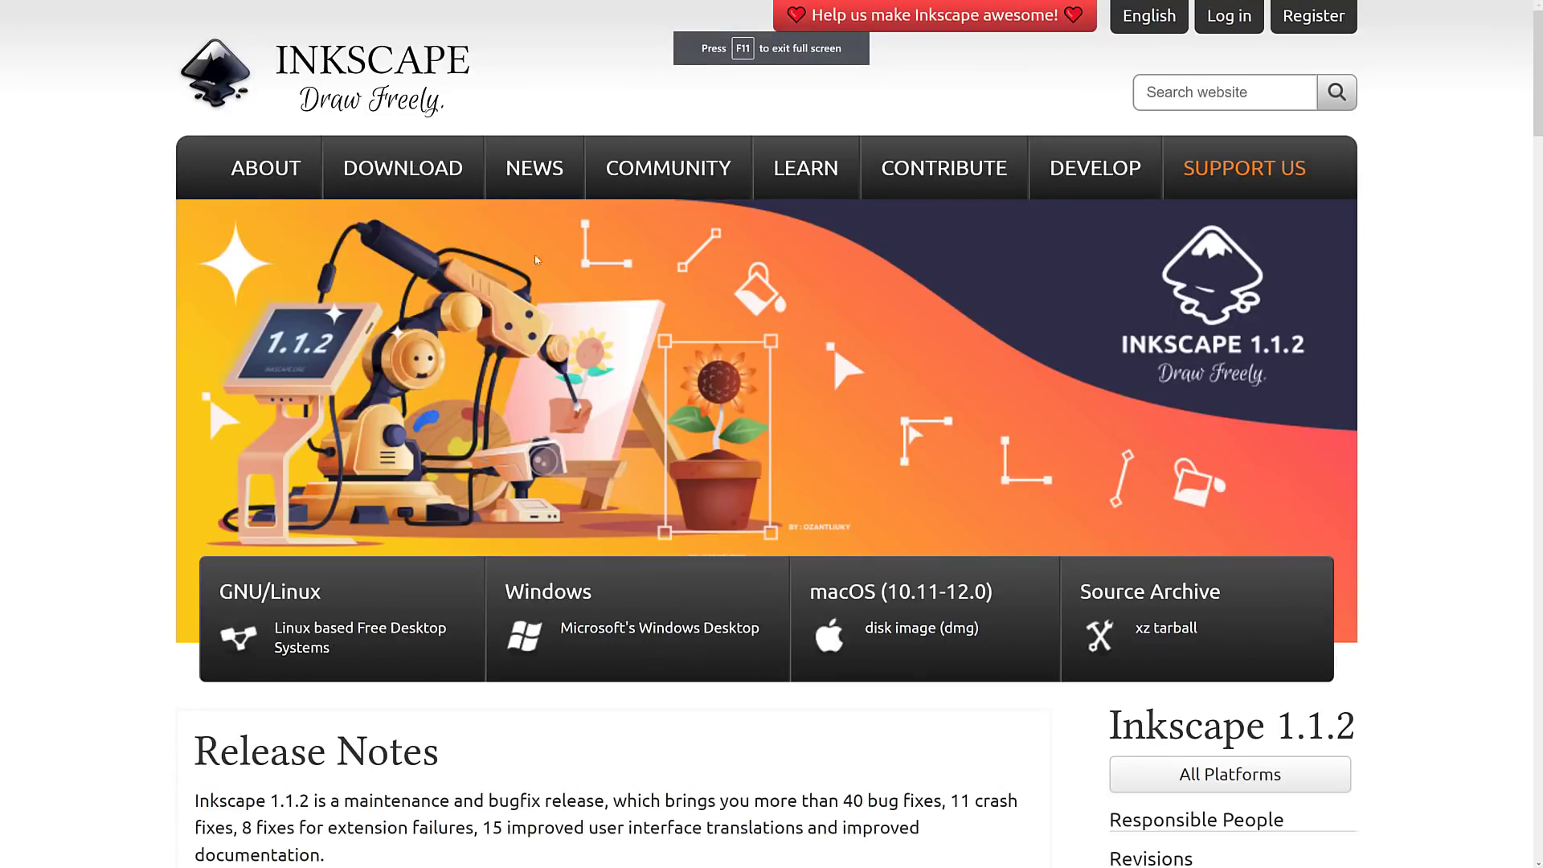
{"action": "scroll", "coordinate": [1260, 616], "scroll_direction": "down", "scroll_amount": 2}
{"action": "scroll", "coordinate": [1260, 617], "scroll_direction": "down", "scroll_amount": 4}
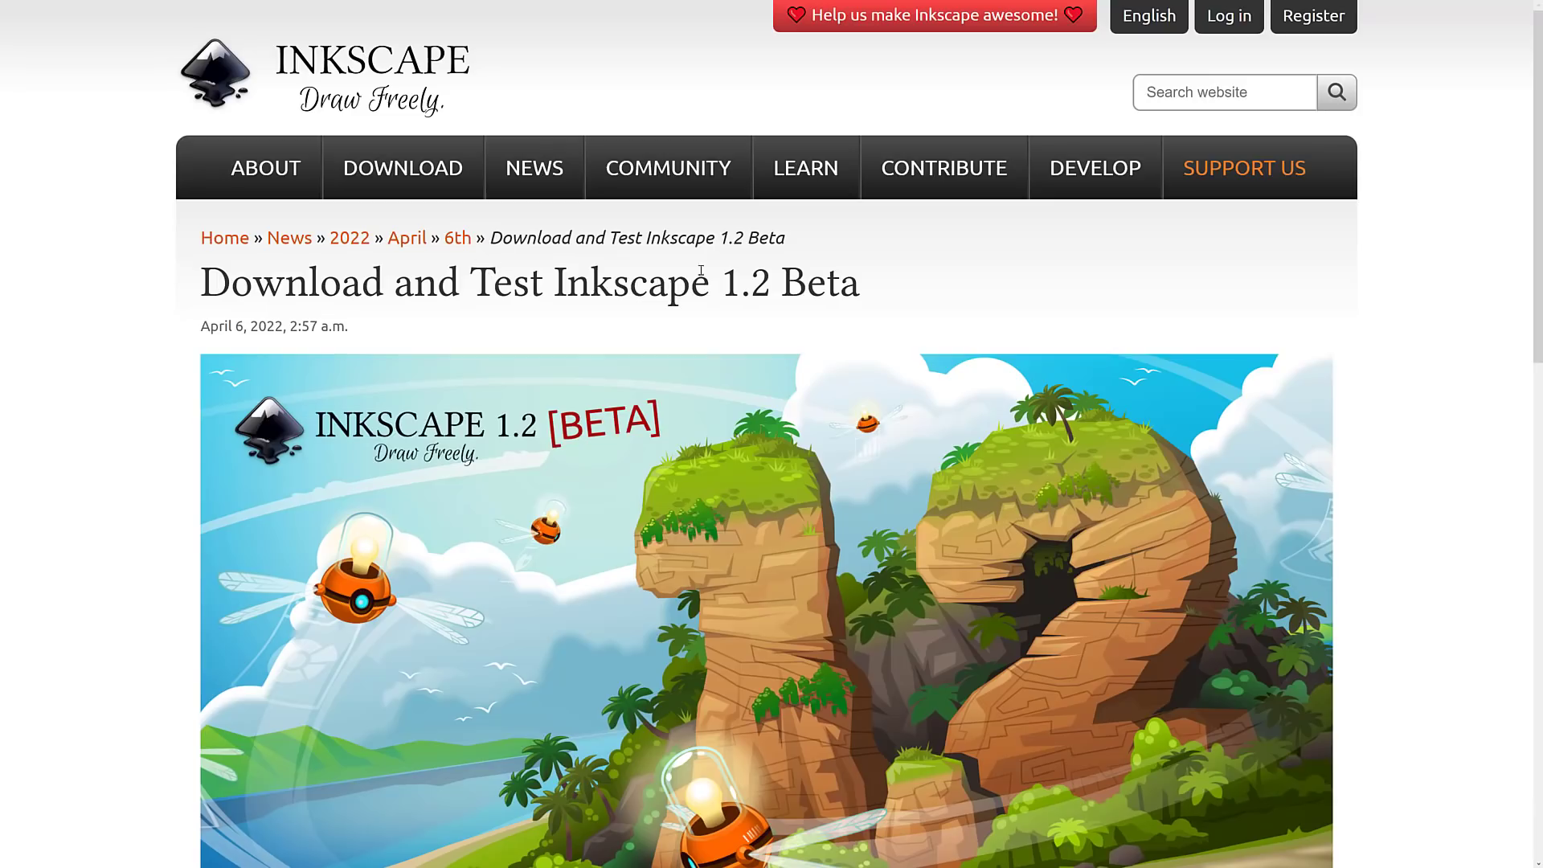
- Highlight the 1.2 Beta article title and opening paragraph, then switch to the Release notes/1.2 wiki page
{"action": "left_click_drag", "start_coordinate": [640, 285], "coordinate": [916, 293]}
{"action": "left_click", "coordinate": [916, 292]}
{"action": "scroll", "coordinate": [917, 294], "scroll_direction": "down", "scroll_amount": 4}
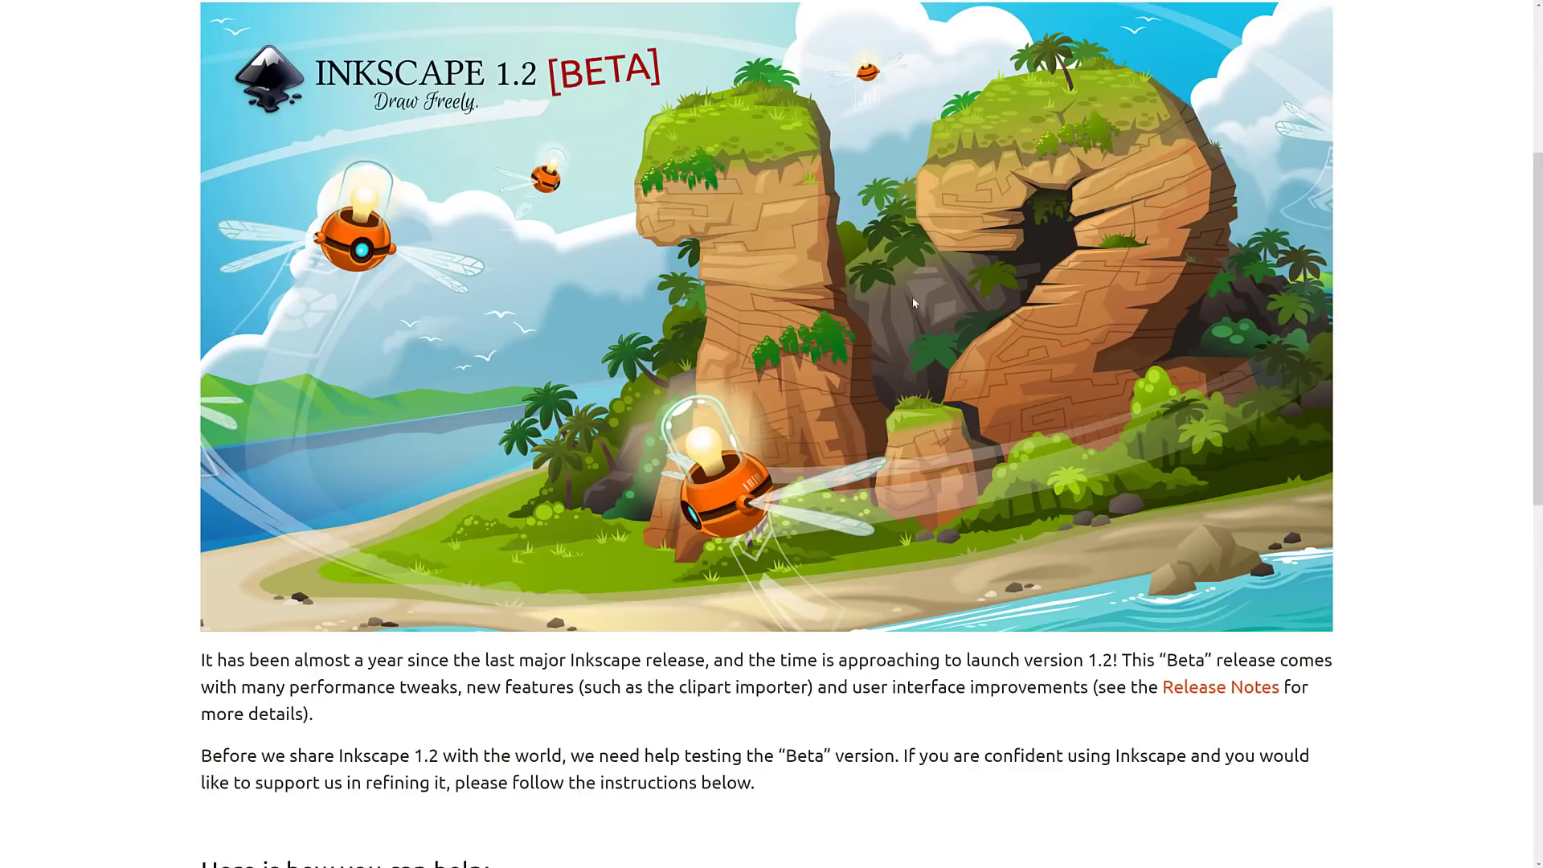
{"action": "left_click_drag", "start_coordinate": [271, 655], "coordinate": [743, 712]}
{"action": "left_click", "coordinate": [742, 722]}
{"action": "key", "text": "ctrl+Tab"}
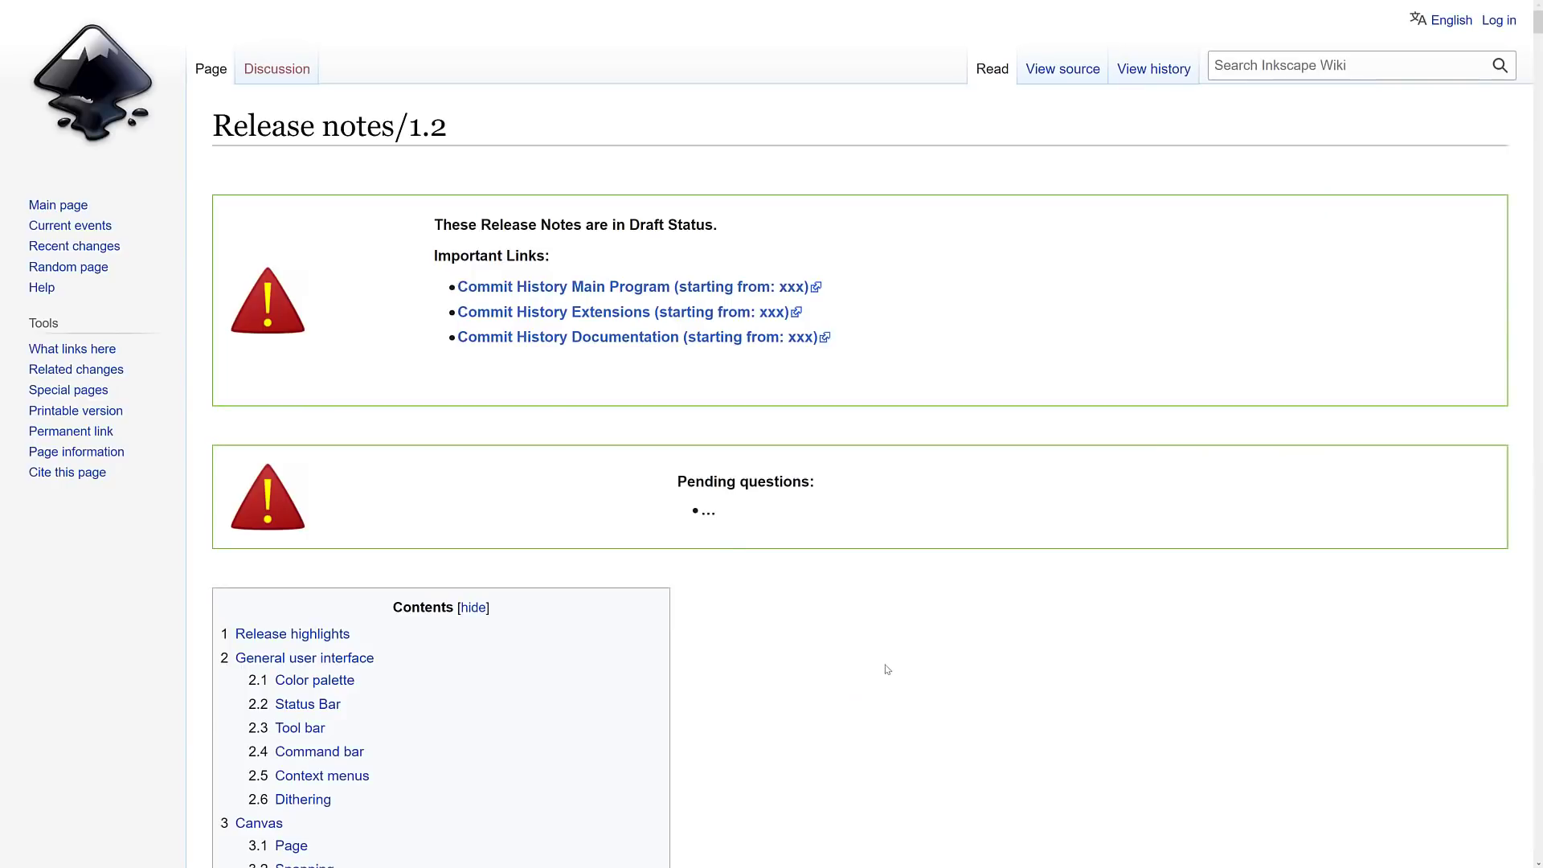
- Highlight the page title and scroll past the Contents list to the Release highlights section
{"action": "left_click_drag", "start_coordinate": [478, 133], "coordinate": [218, 113]}
{"action": "left_click", "coordinate": [506, 113]}
{"action": "scroll", "coordinate": [1011, 432], "scroll_direction": "down", "scroll_amount": 1}
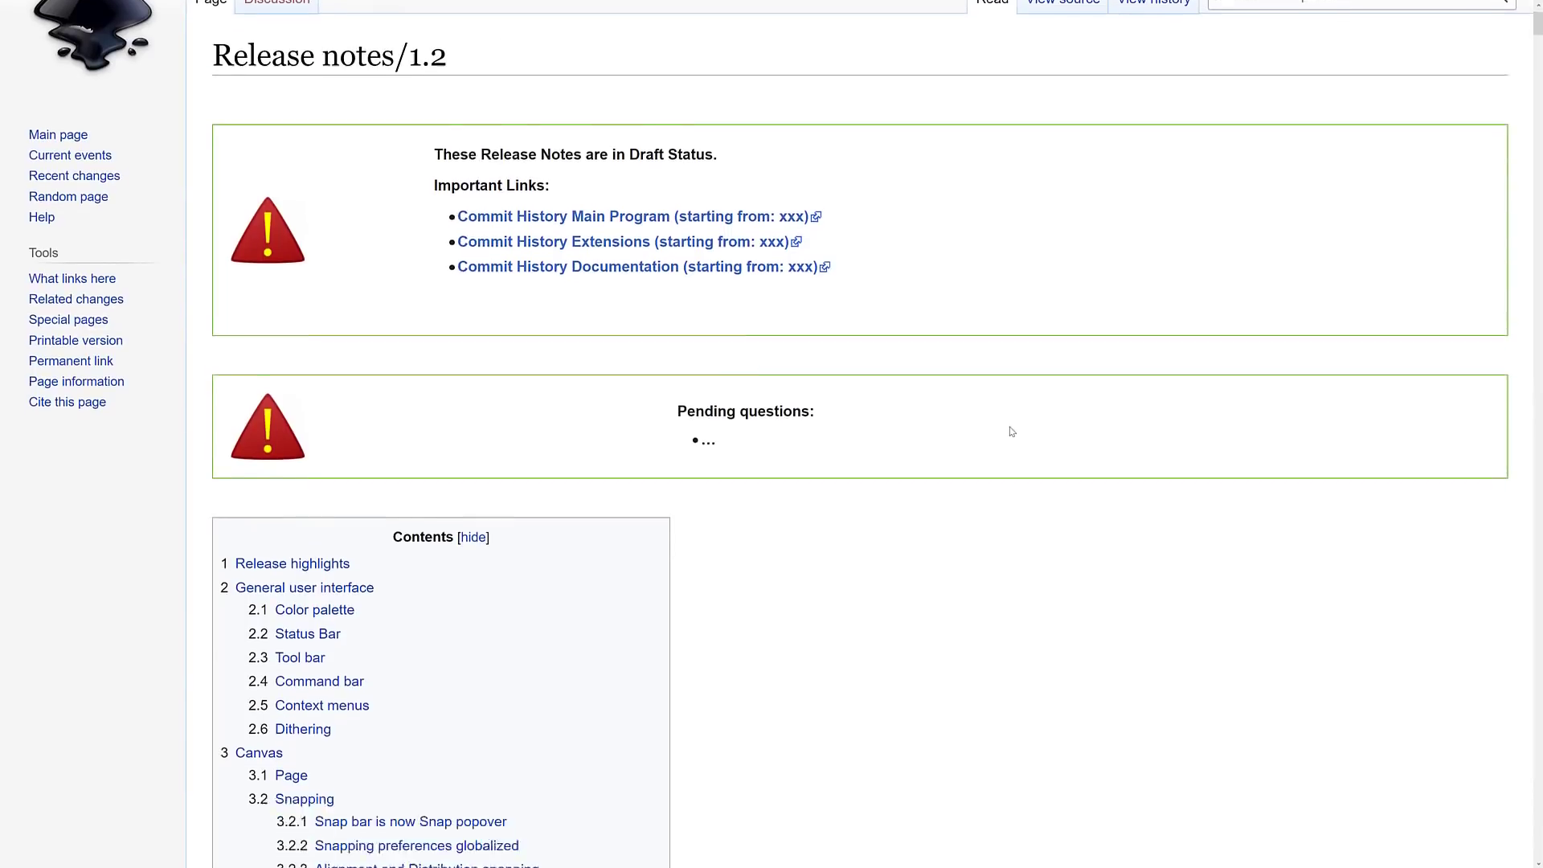
{"action": "scroll", "coordinate": [1011, 431], "scroll_direction": "down", "scroll_amount": 12}
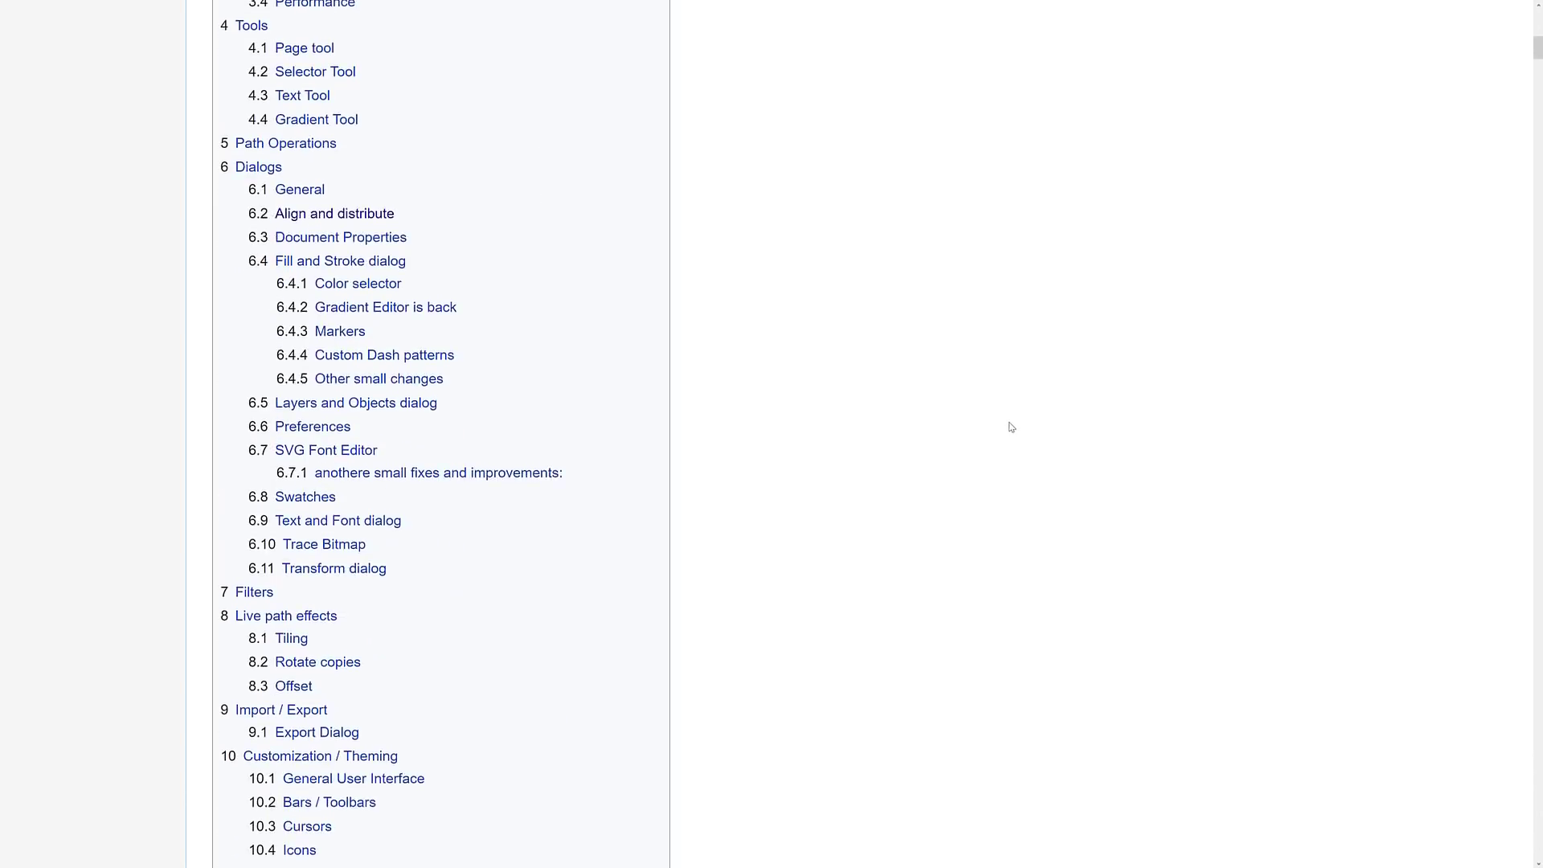
{"action": "scroll", "coordinate": [1011, 427], "scroll_direction": "down", "scroll_amount": 3}
{"action": "scroll", "coordinate": [1034, 379], "scroll_direction": "down", "scroll_amount": 12}
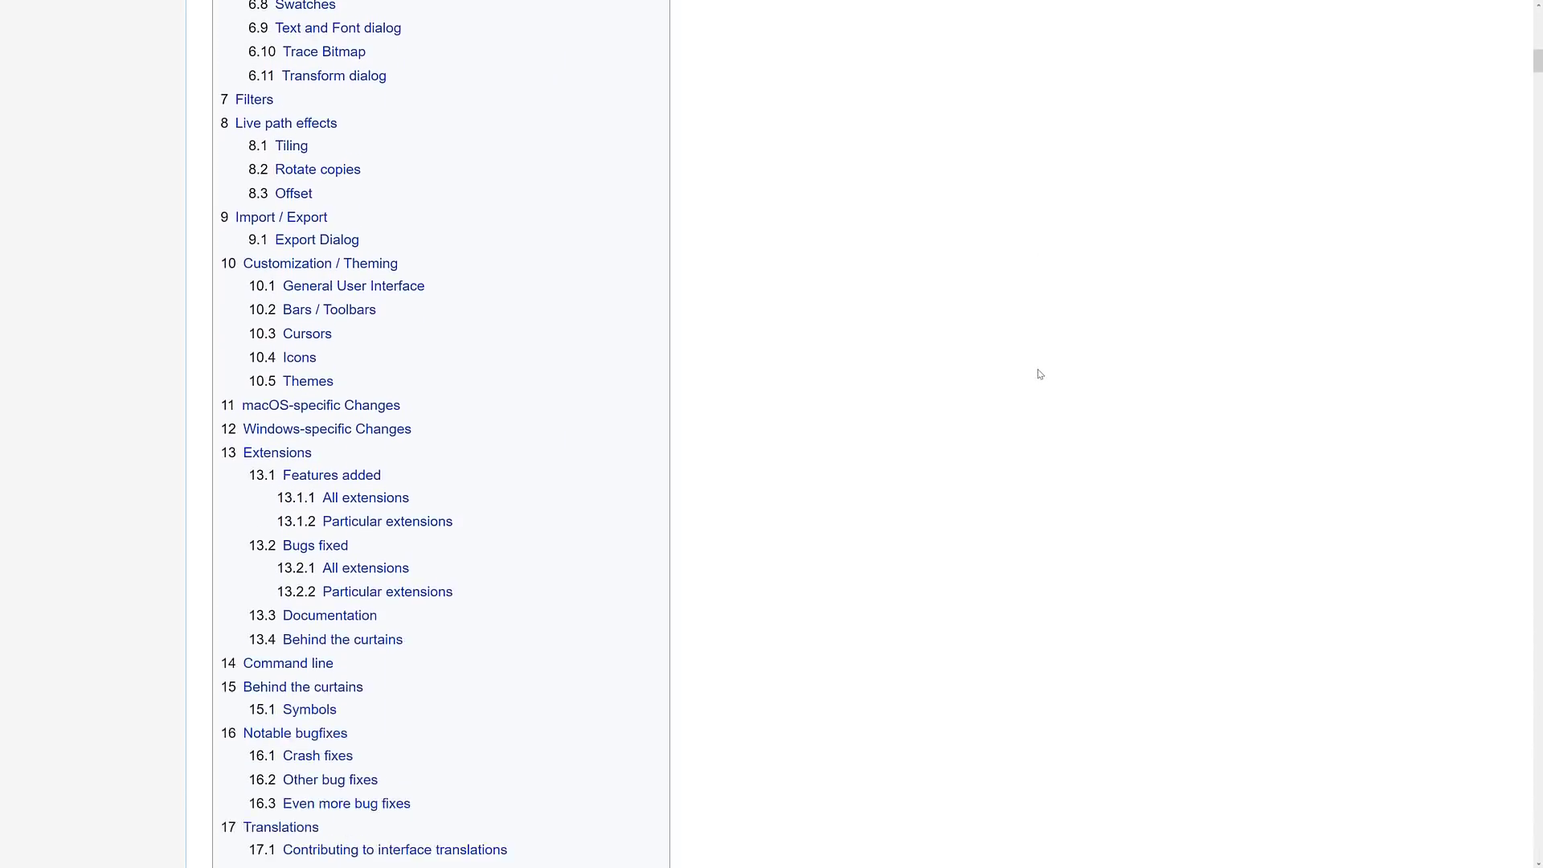
{"action": "scroll", "coordinate": [1039, 375], "scroll_direction": "down", "scroll_amount": 5}
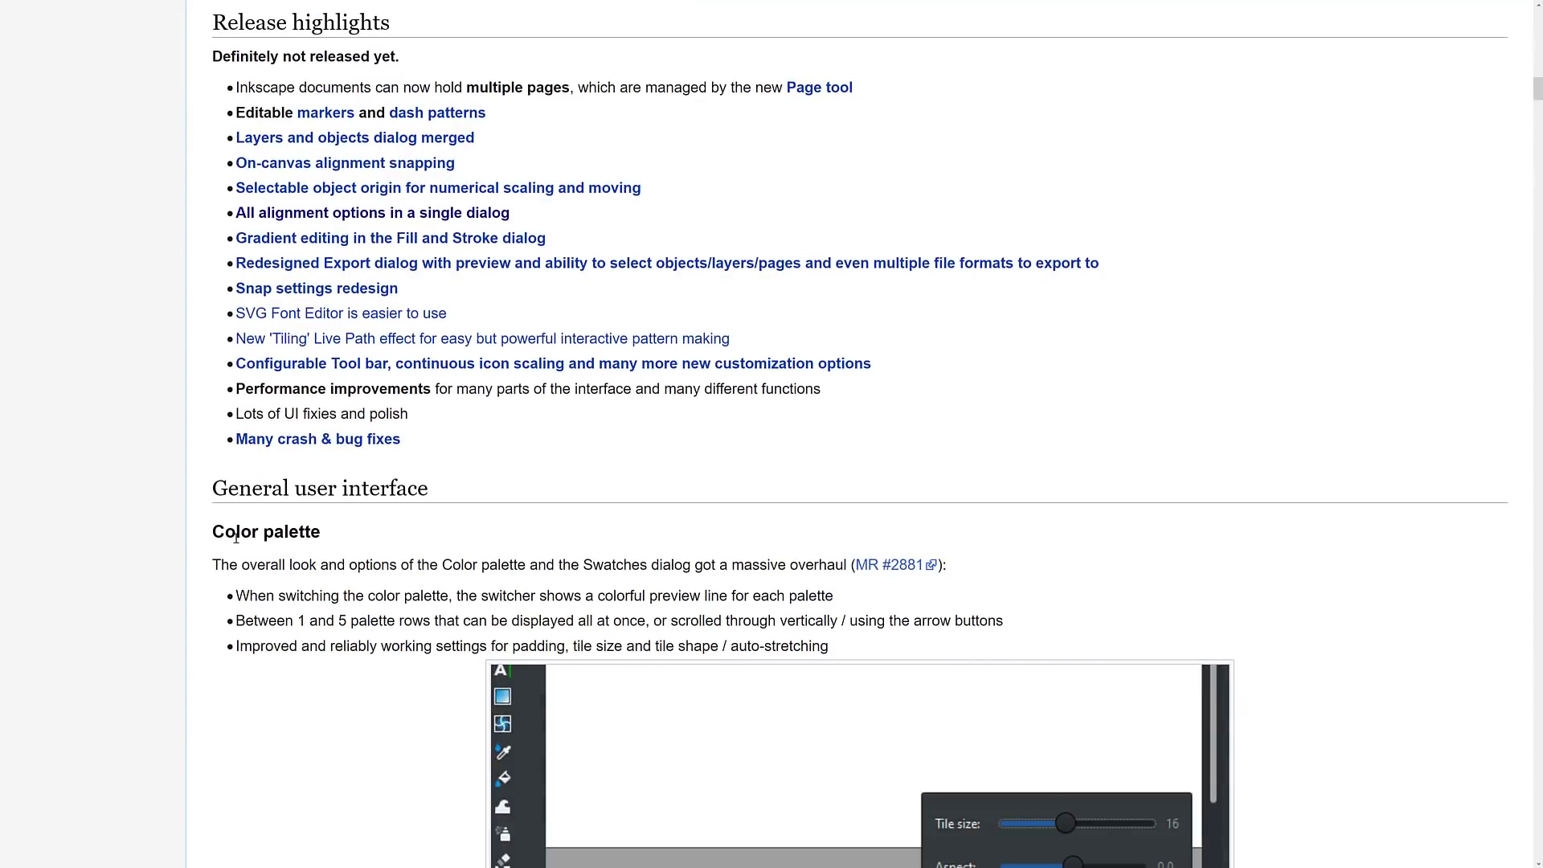
{"action": "scroll", "coordinate": [726, 512], "scroll_direction": "up", "scroll_amount": 2}
{"action": "scroll", "coordinate": [487, 279], "scroll_direction": "up", "scroll_amount": 1}
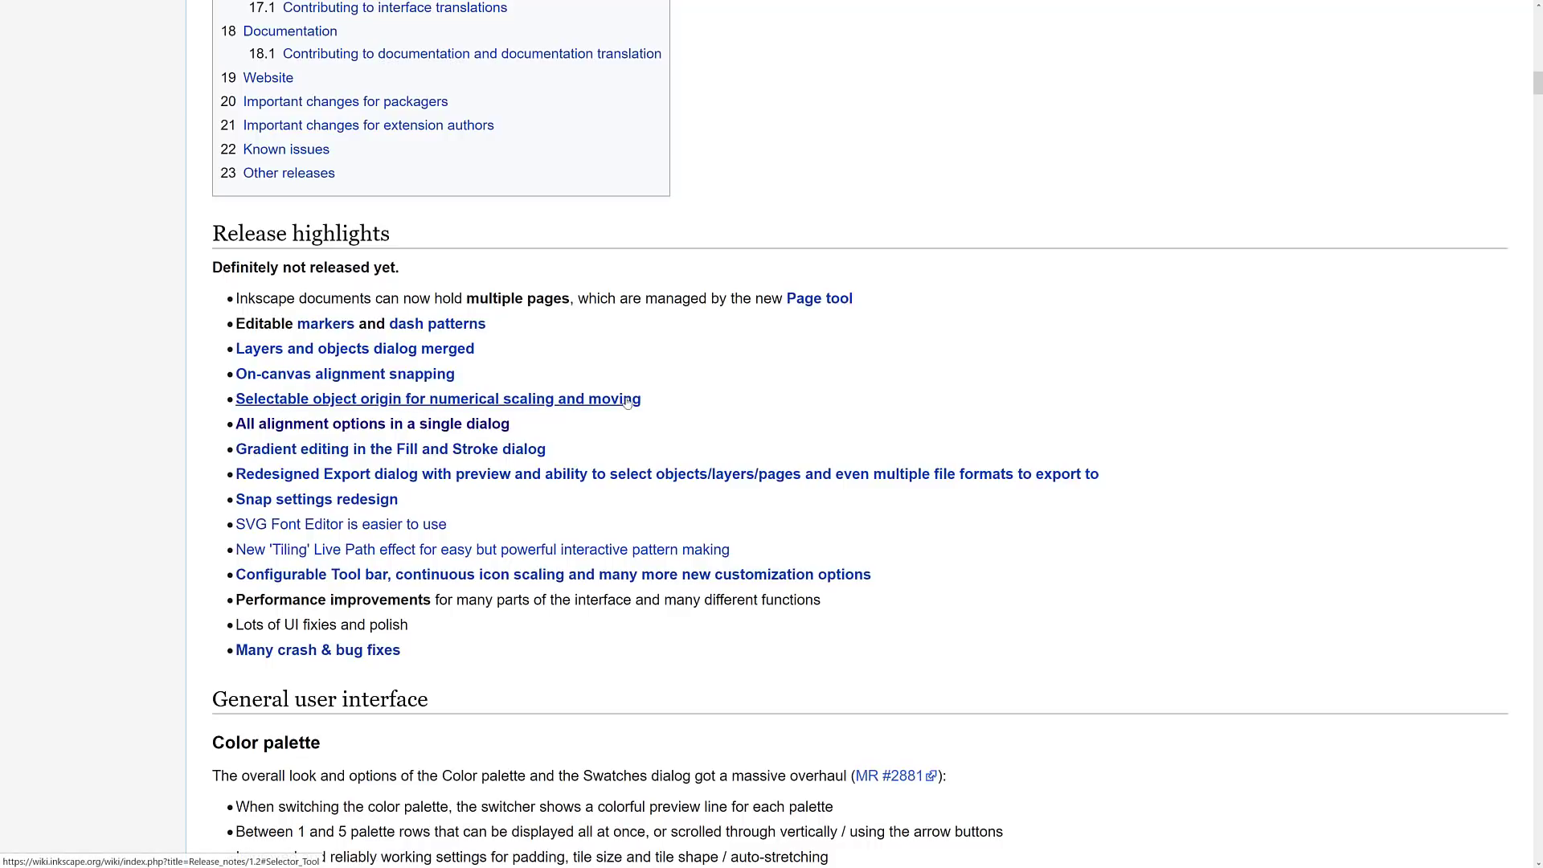
{"action": "key", "text": "alt+Tab"}
{"action": "key", "text": "alt+Tab"}
{"action": "key", "text": "alt+Tab"}
{"action": "key", "text": "alt+Tab"}
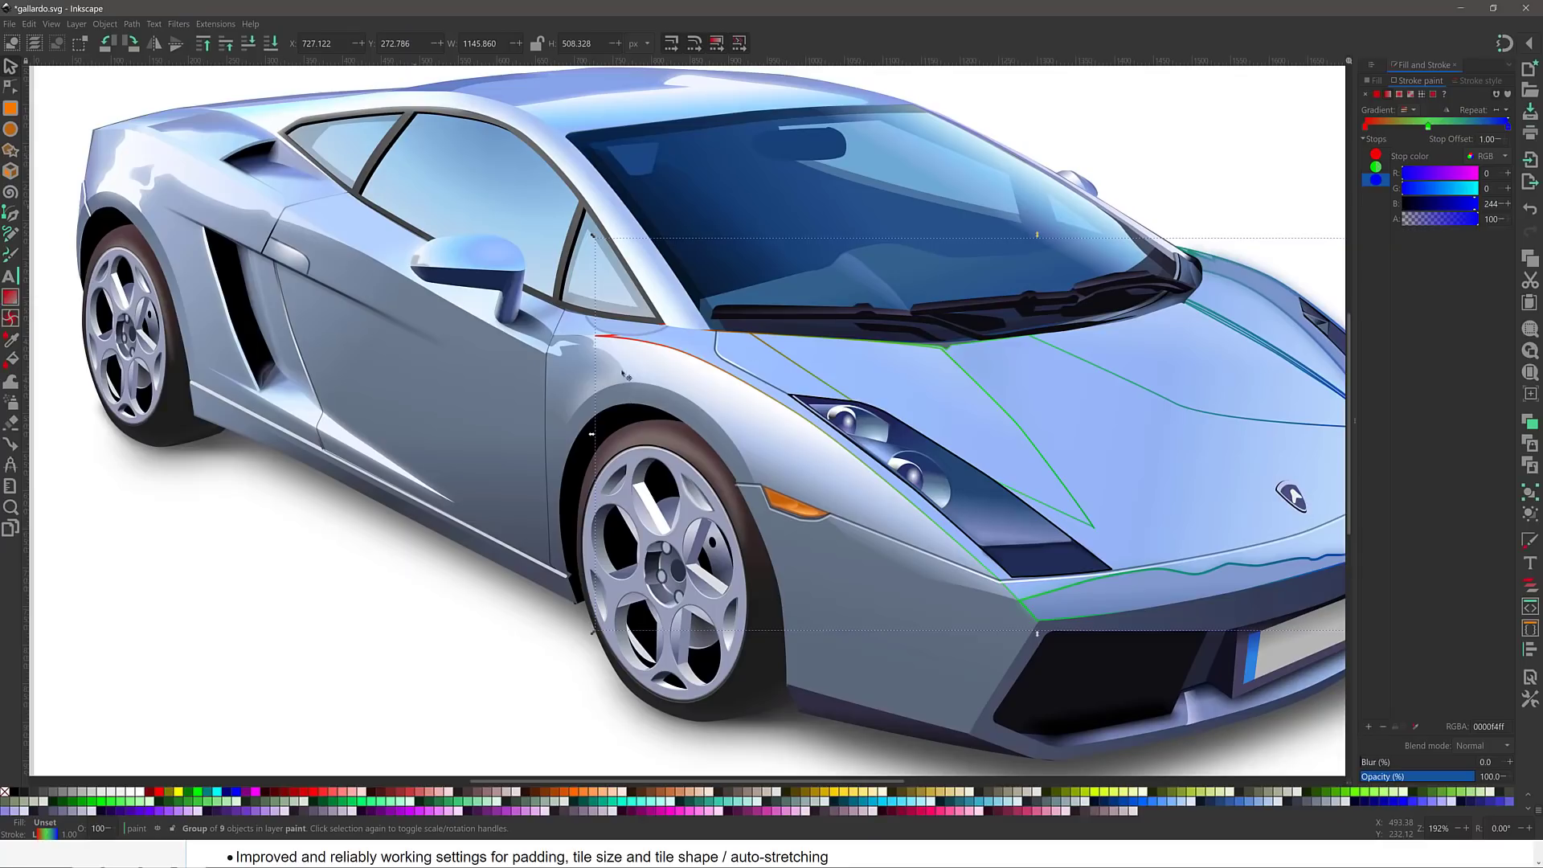
- Select the car's blurred shadow path, then switch to the release notes in Opera
{"action": "left_click", "coordinate": [426, 610]}
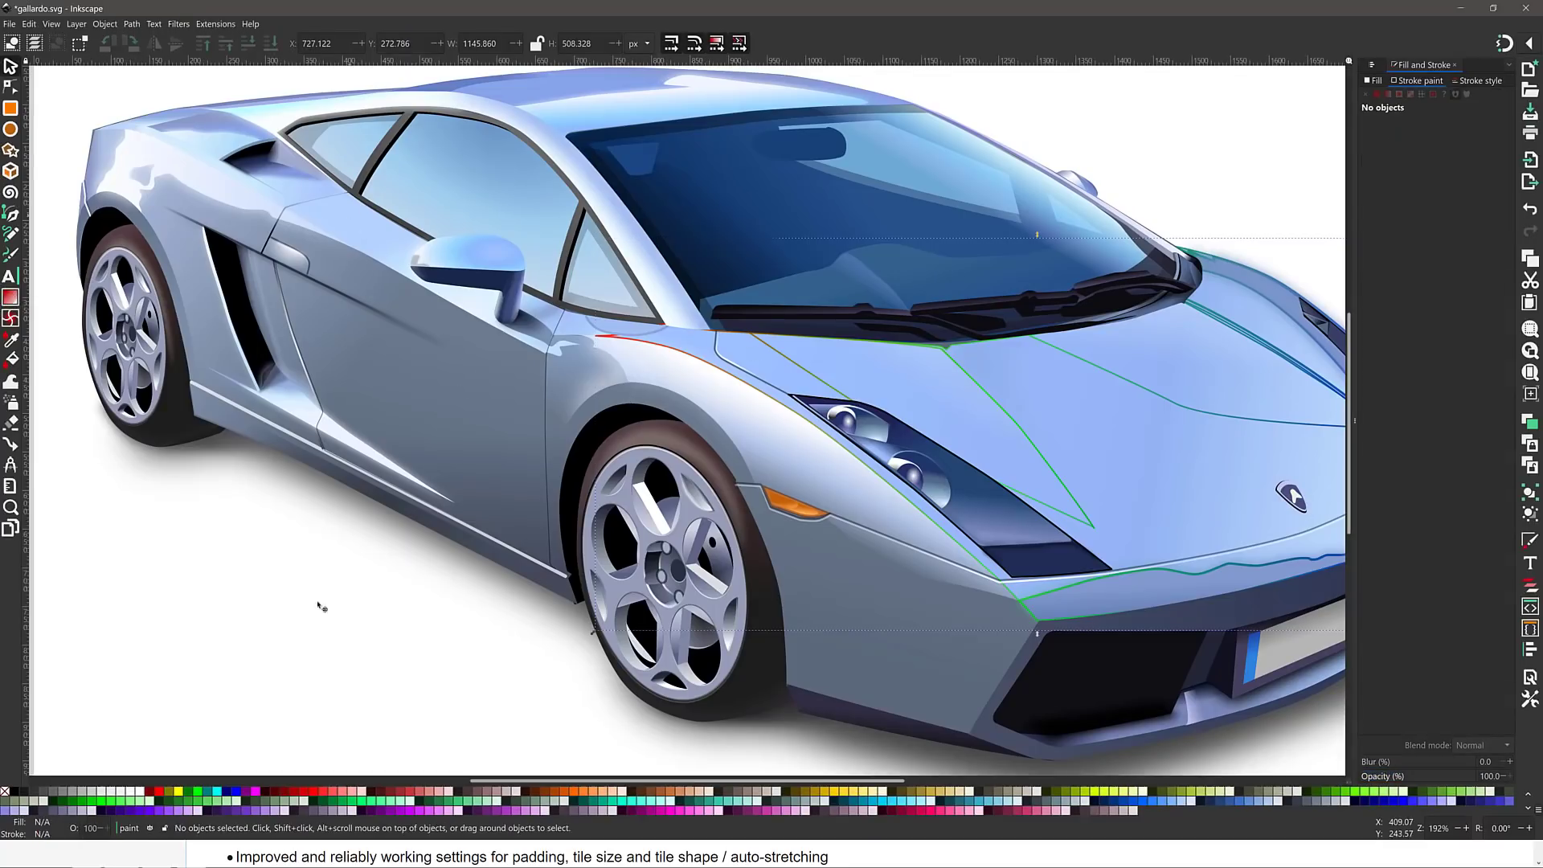
{"action": "left_click_drag", "start_coordinate": [420, 574], "coordinate": [95, 162]}
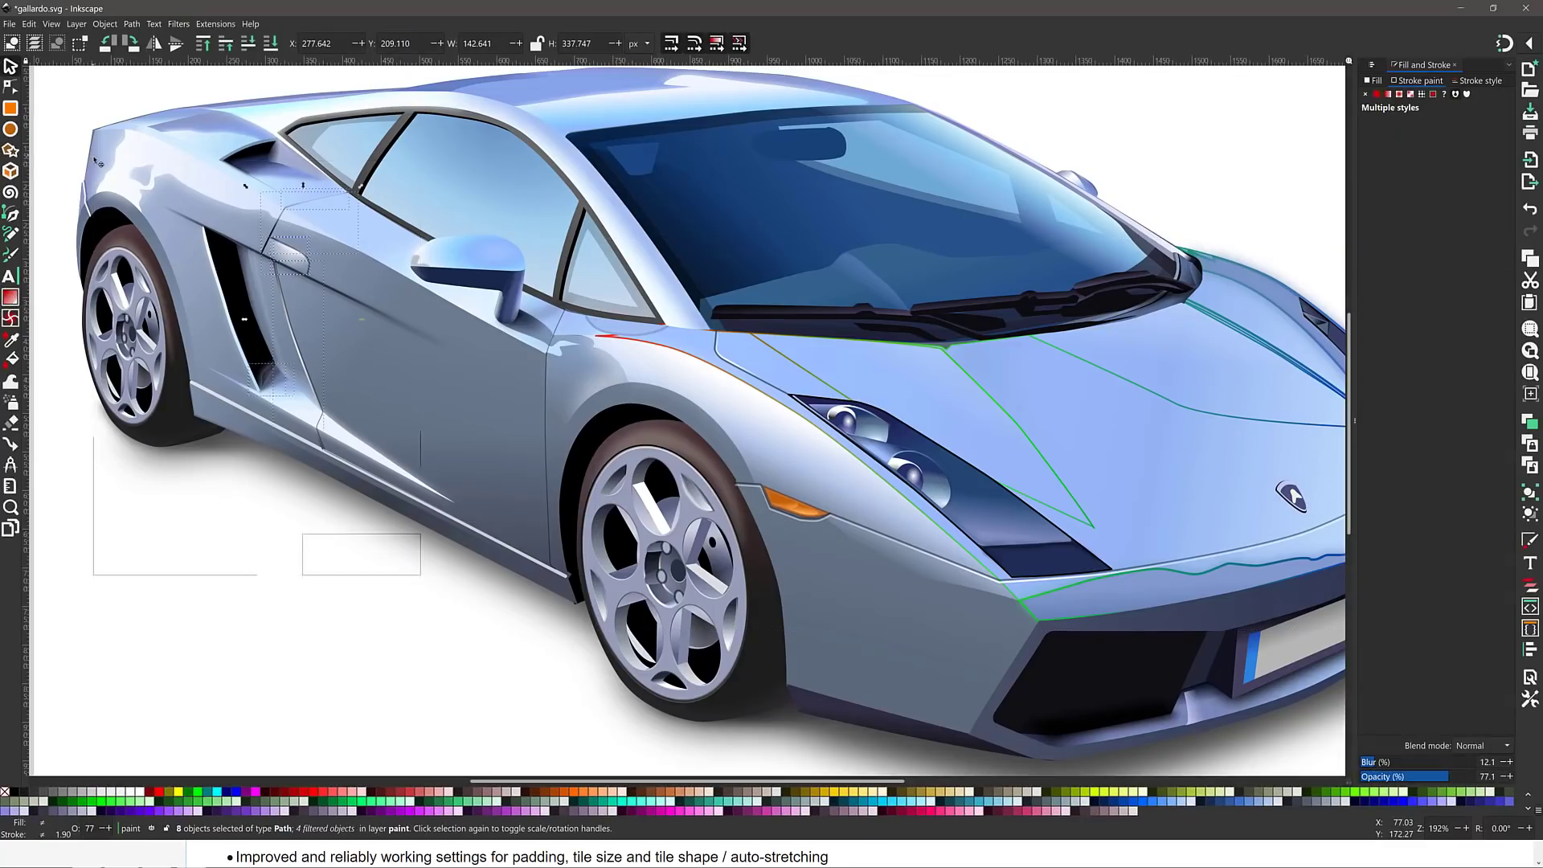
{"action": "left_click", "coordinate": [248, 458]}
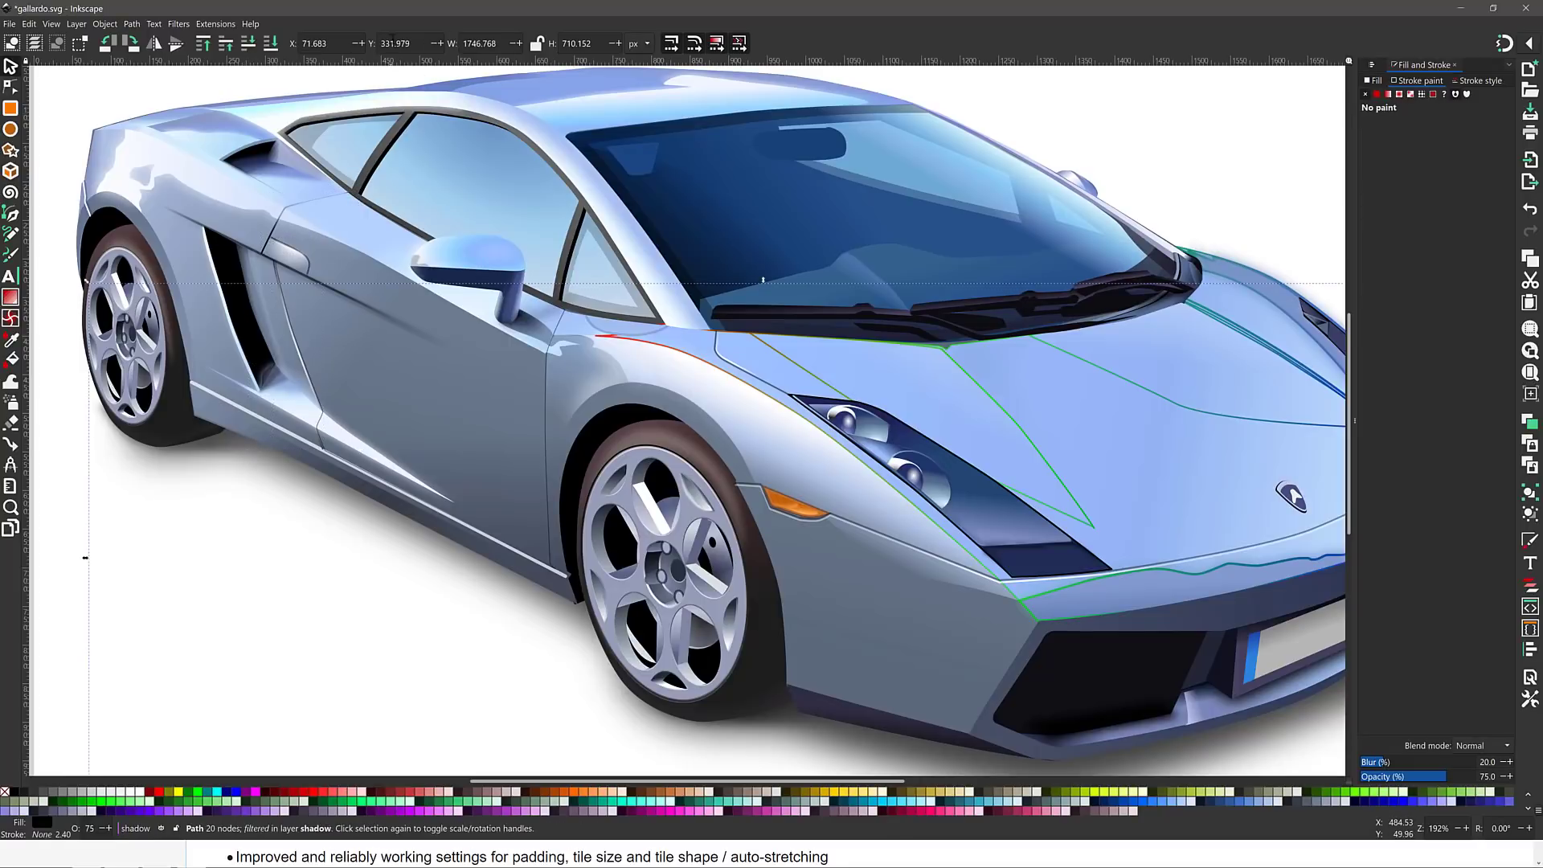
{"action": "key", "text": "alt+Tab"}
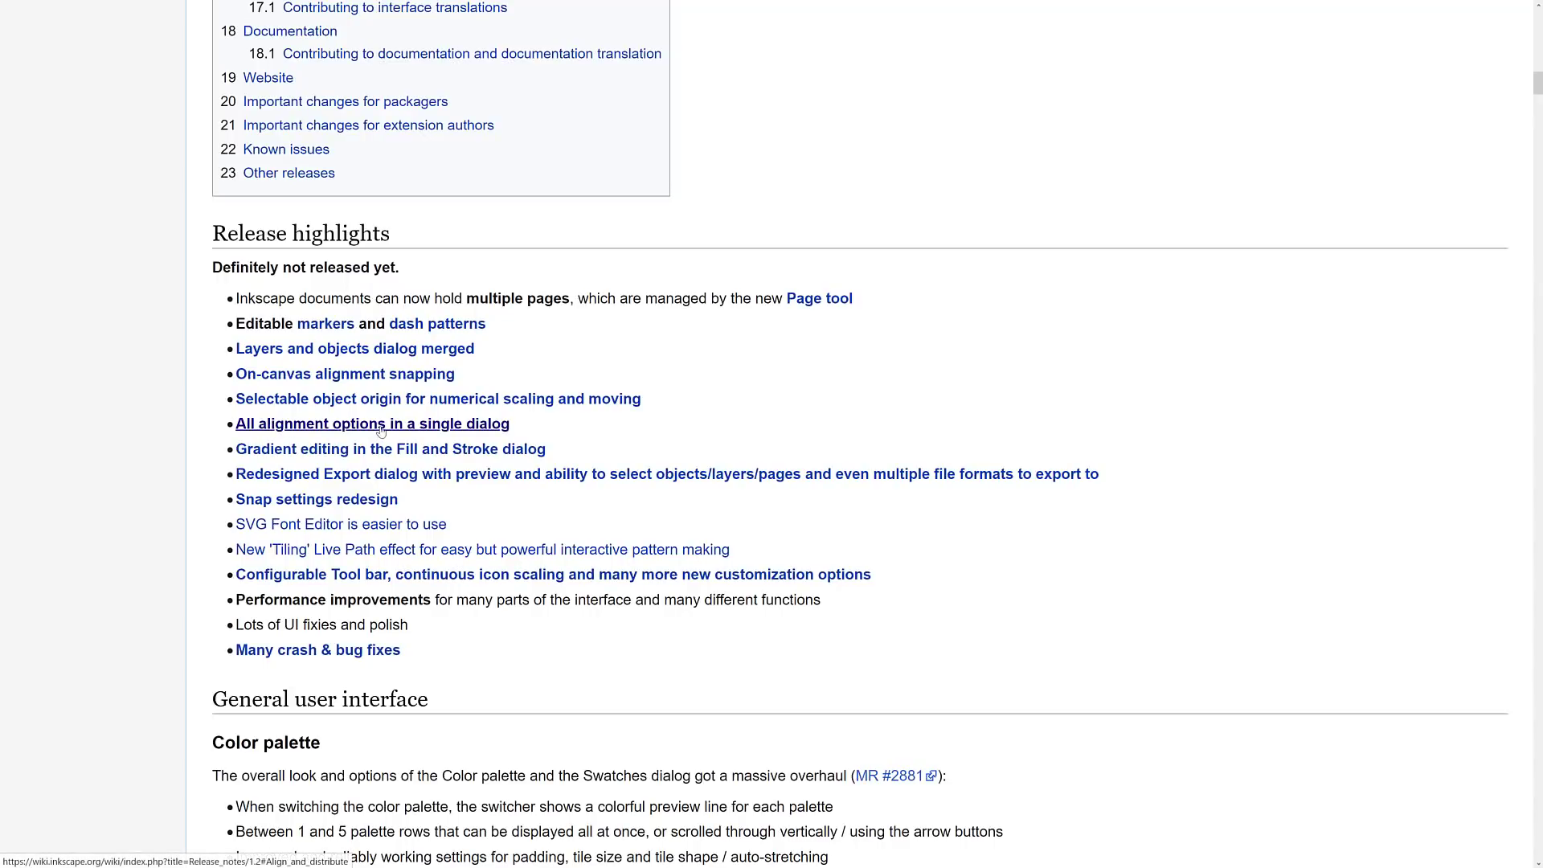
- Show Align and Distribute for the selected shadow path and list the dock's other dialogs
{"action": "key", "text": "alt+Tab"}
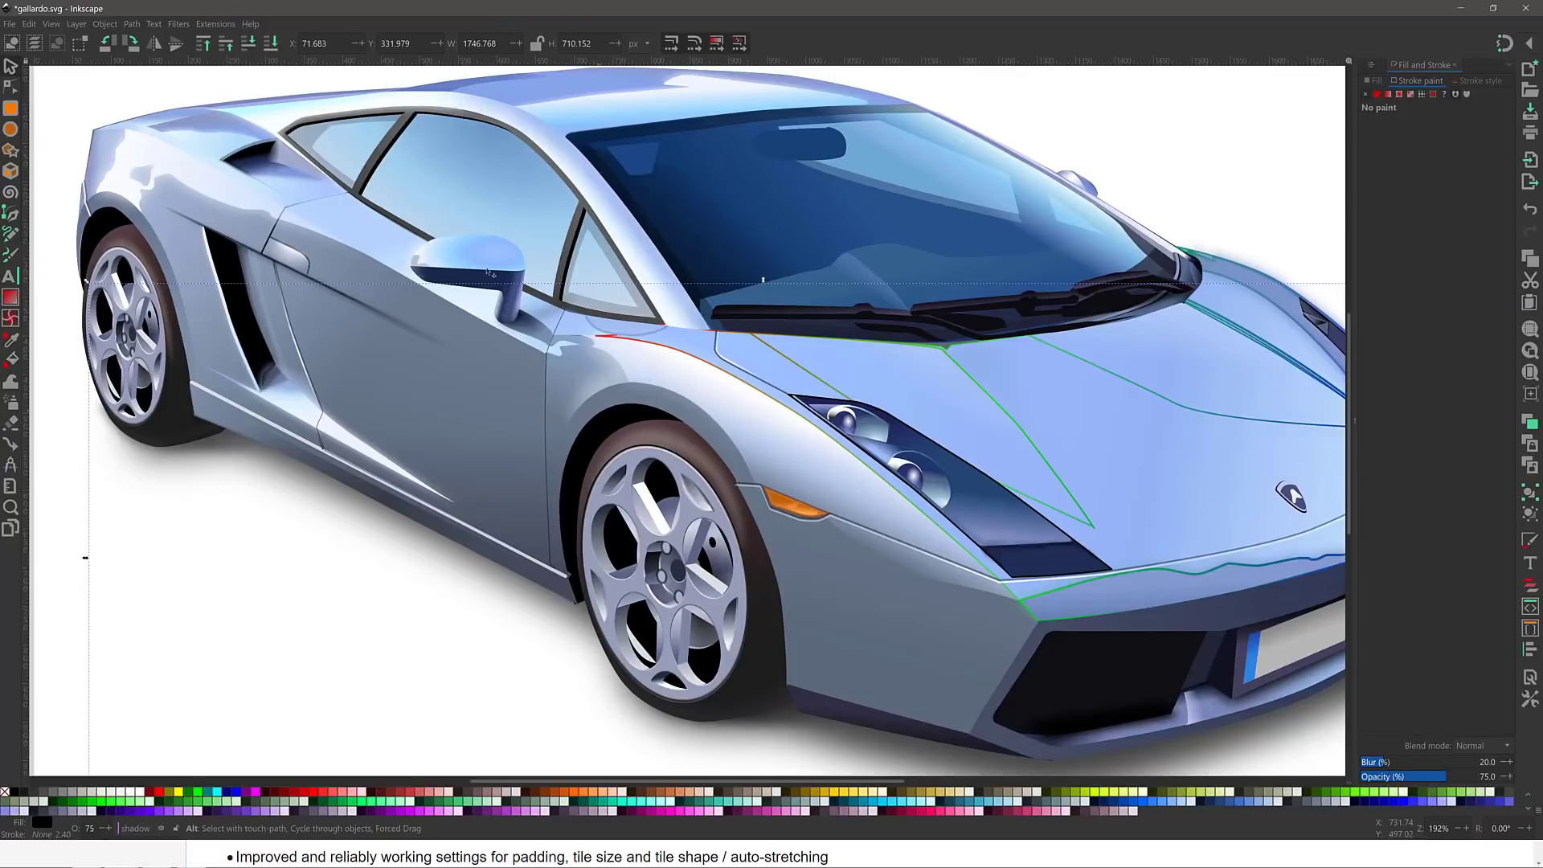
{"action": "left_click", "coordinate": [108, 24]}
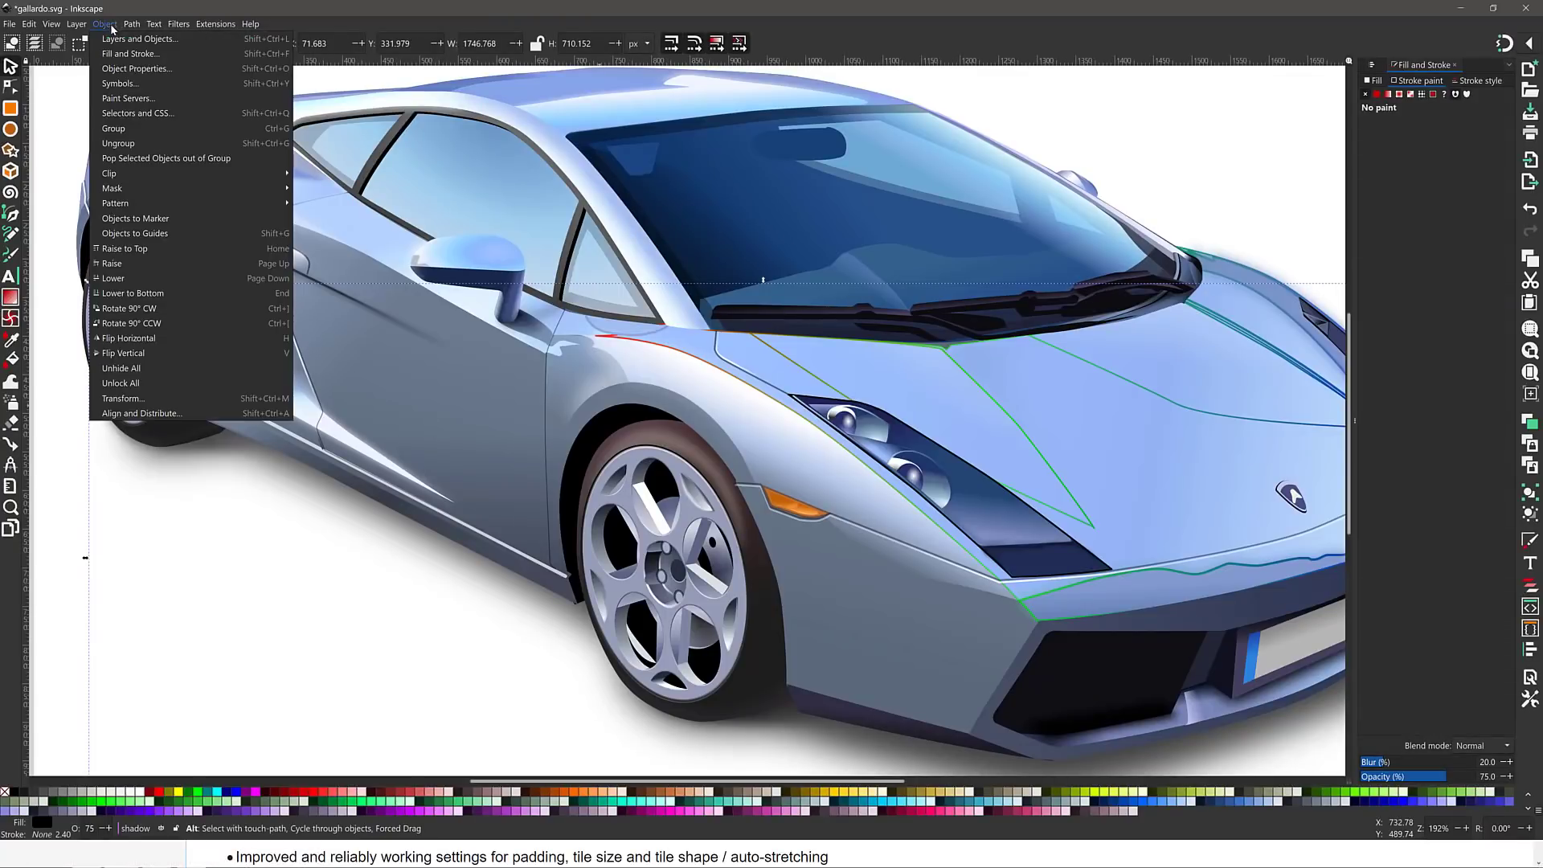
{"action": "left_click", "coordinate": [143, 413]}
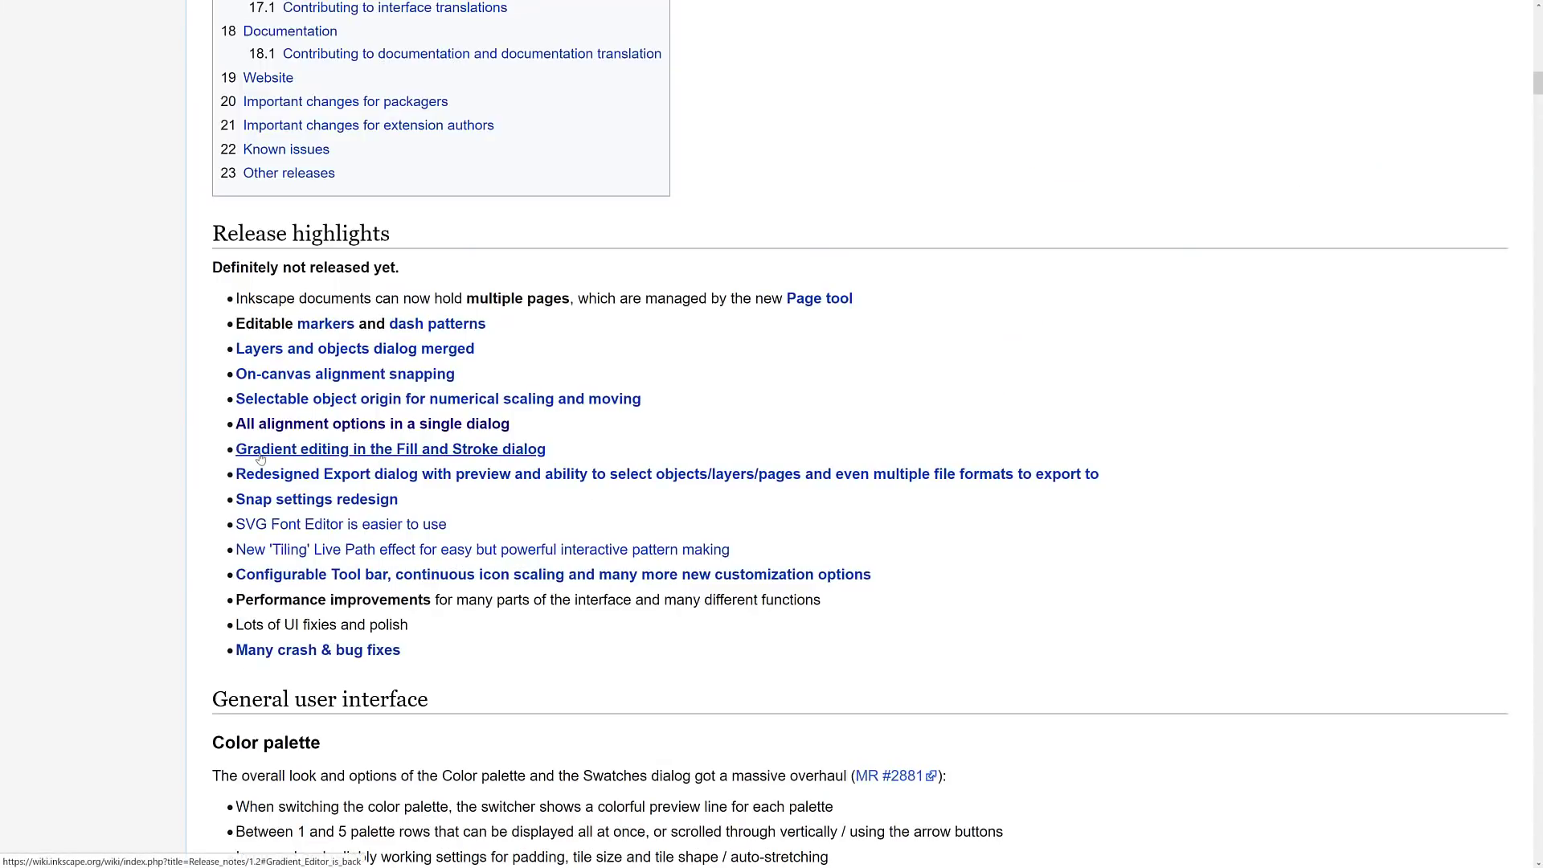
{"action": "key", "text": "alt+Tab"}
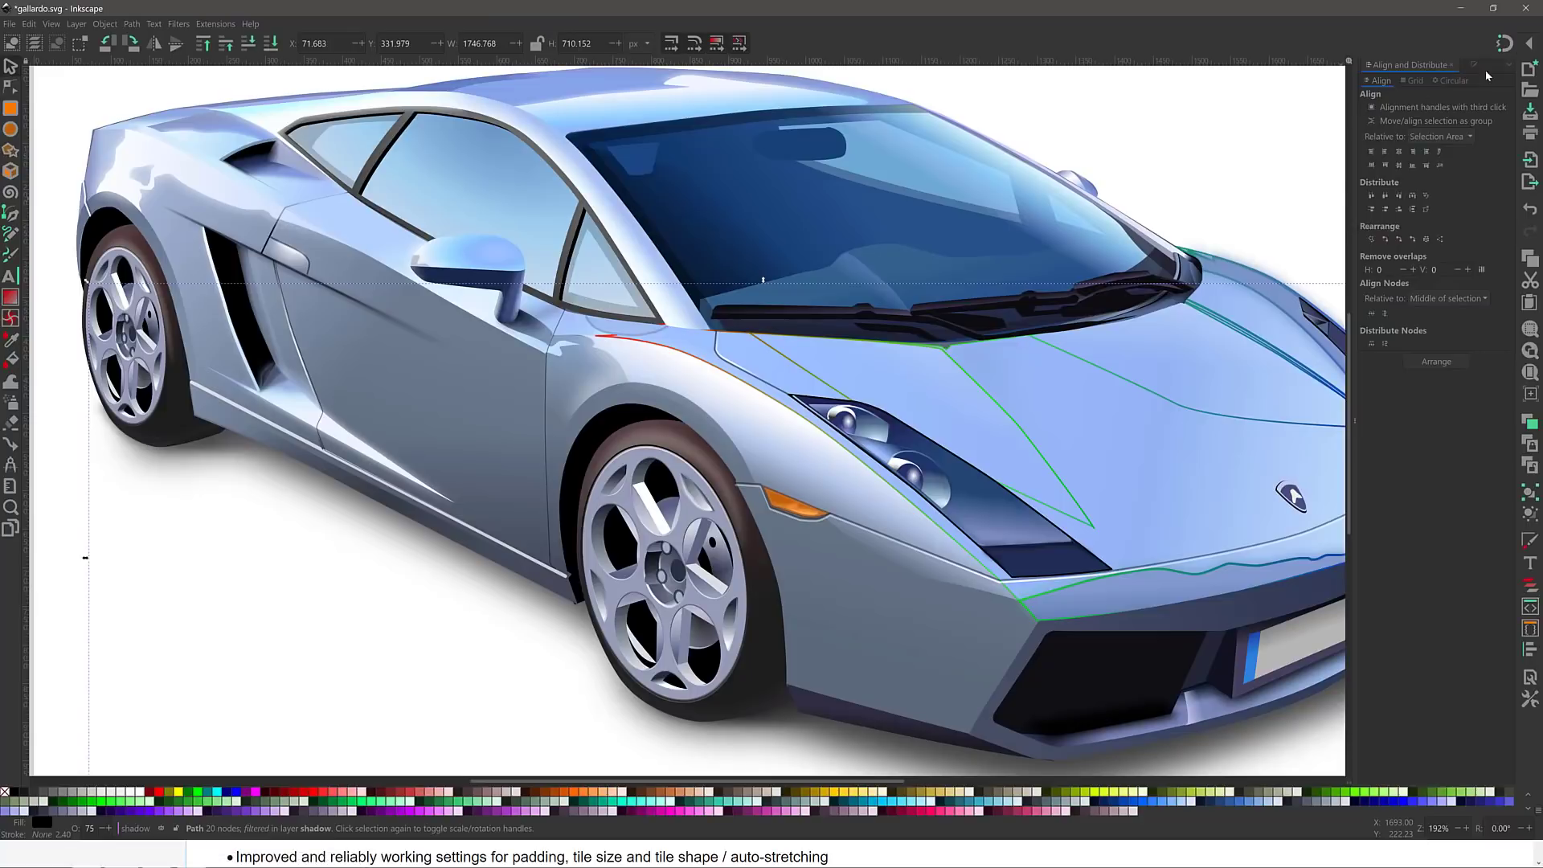
{"action": "left_click", "coordinate": [1509, 66]}
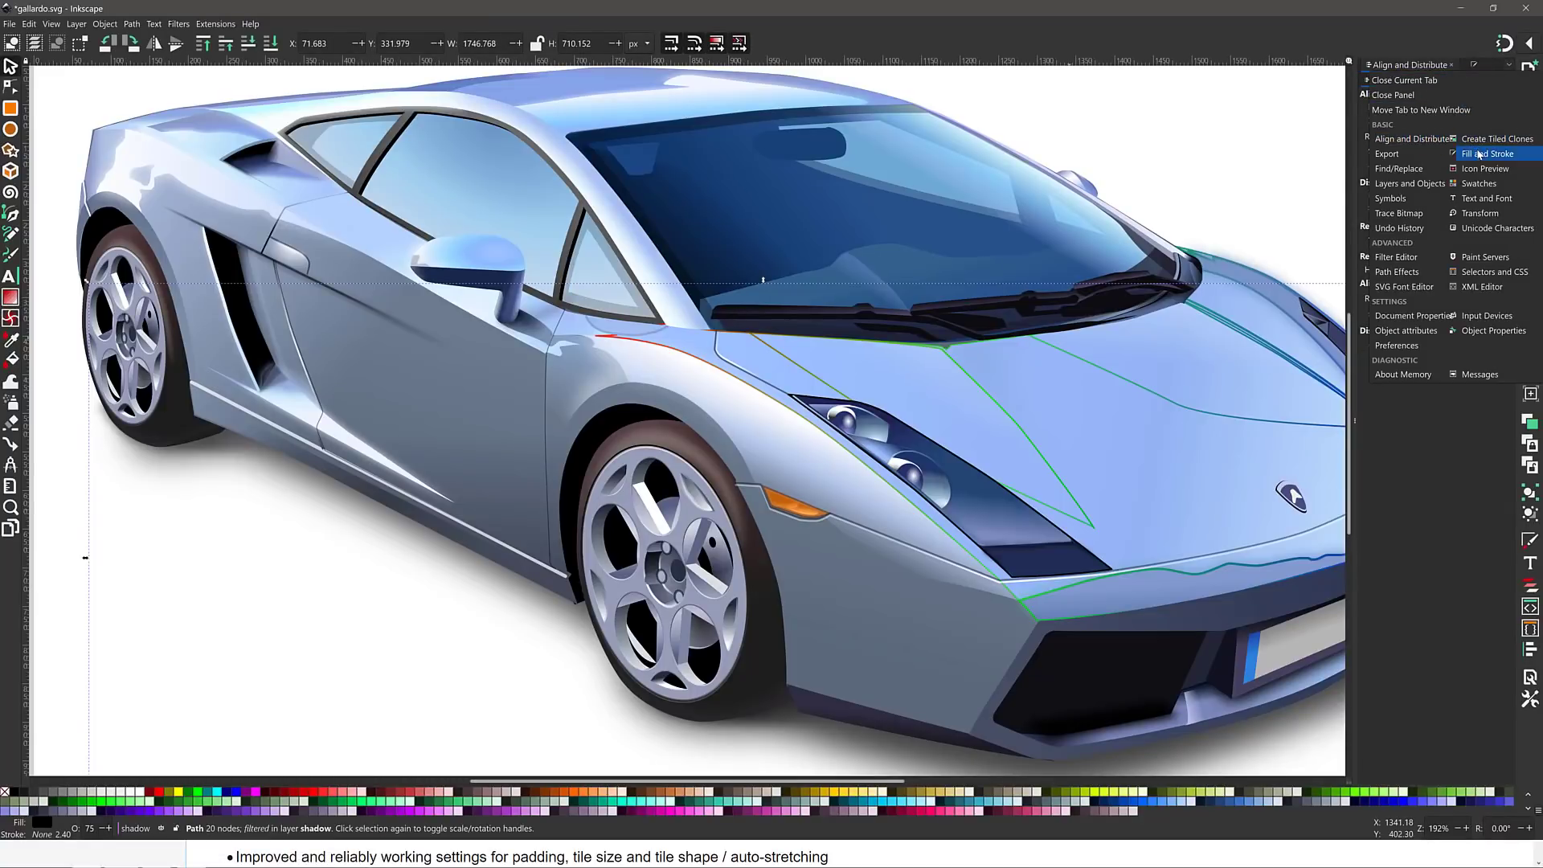
- Switch the shadow path's stroke to a linear gradient and check its 2.400 px stroke width
{"action": "left_click", "coordinate": [1485, 154]}
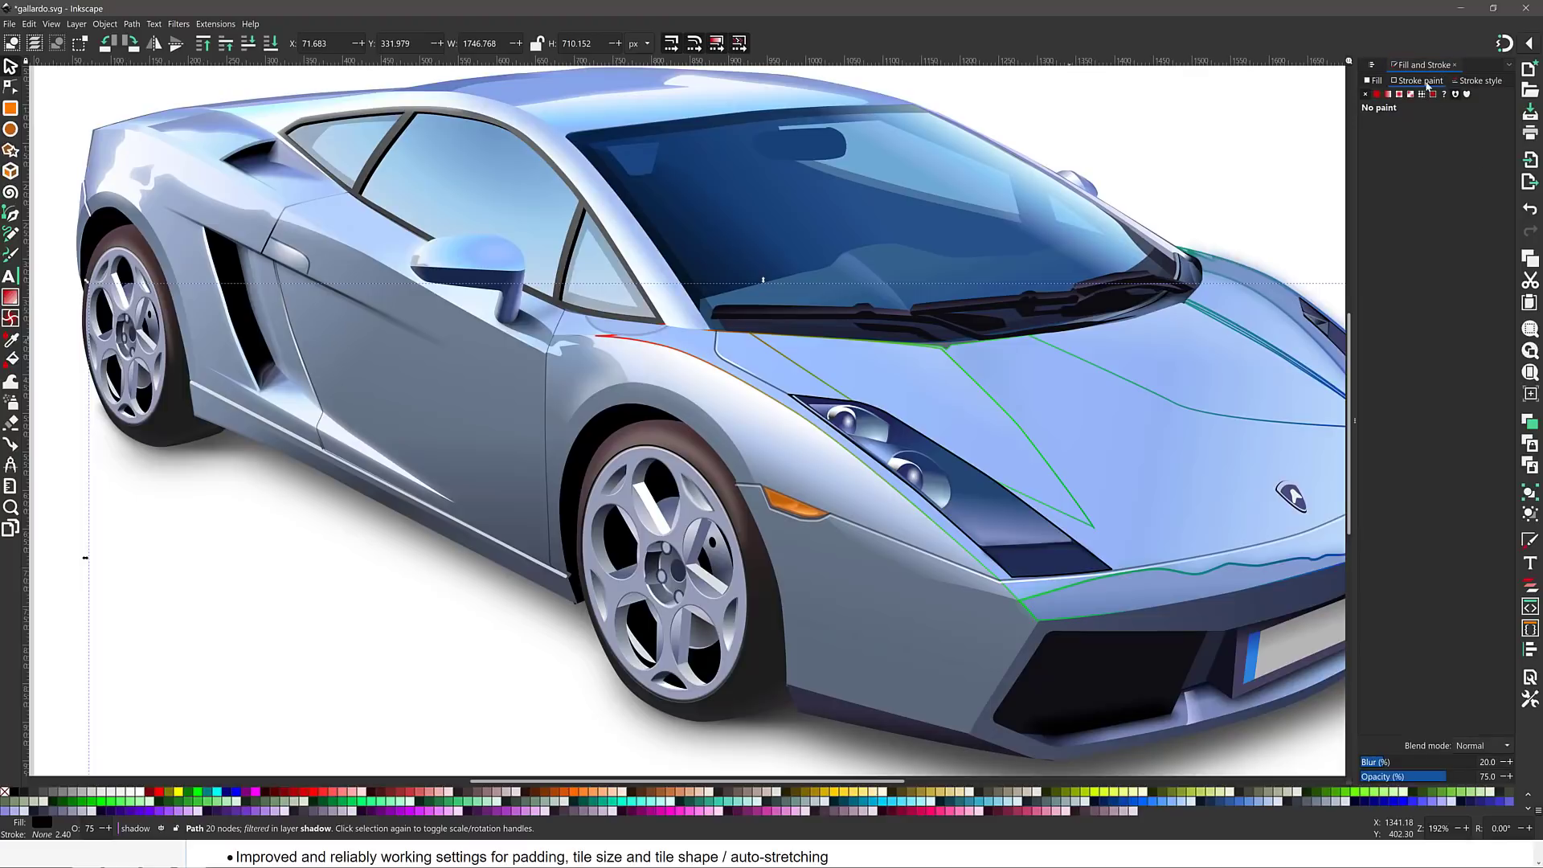
{"action": "left_click", "coordinate": [1387, 94]}
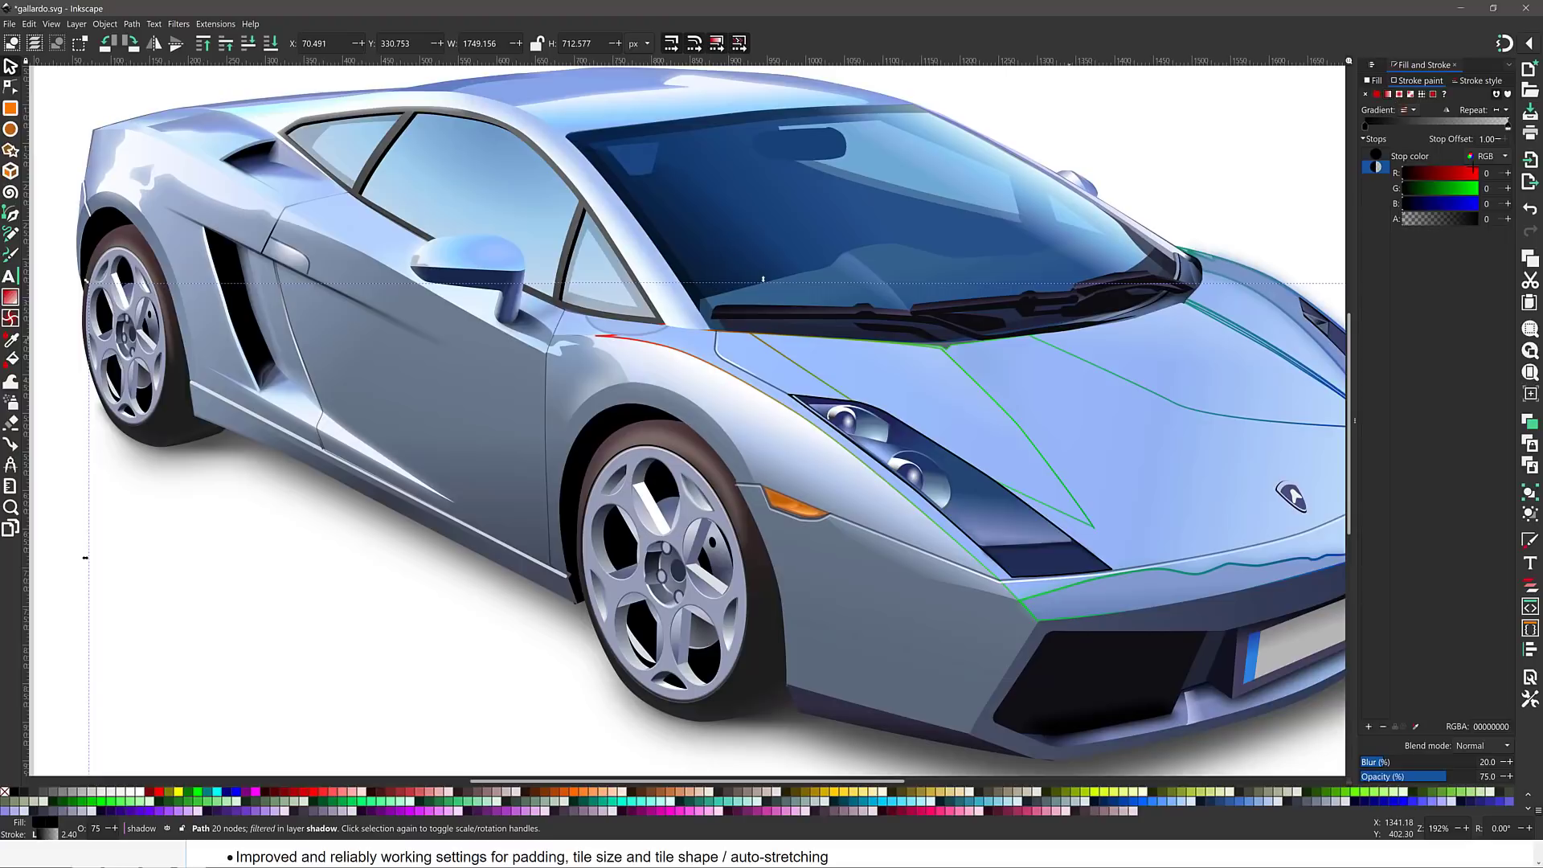
{"action": "left_click", "coordinate": [1481, 81]}
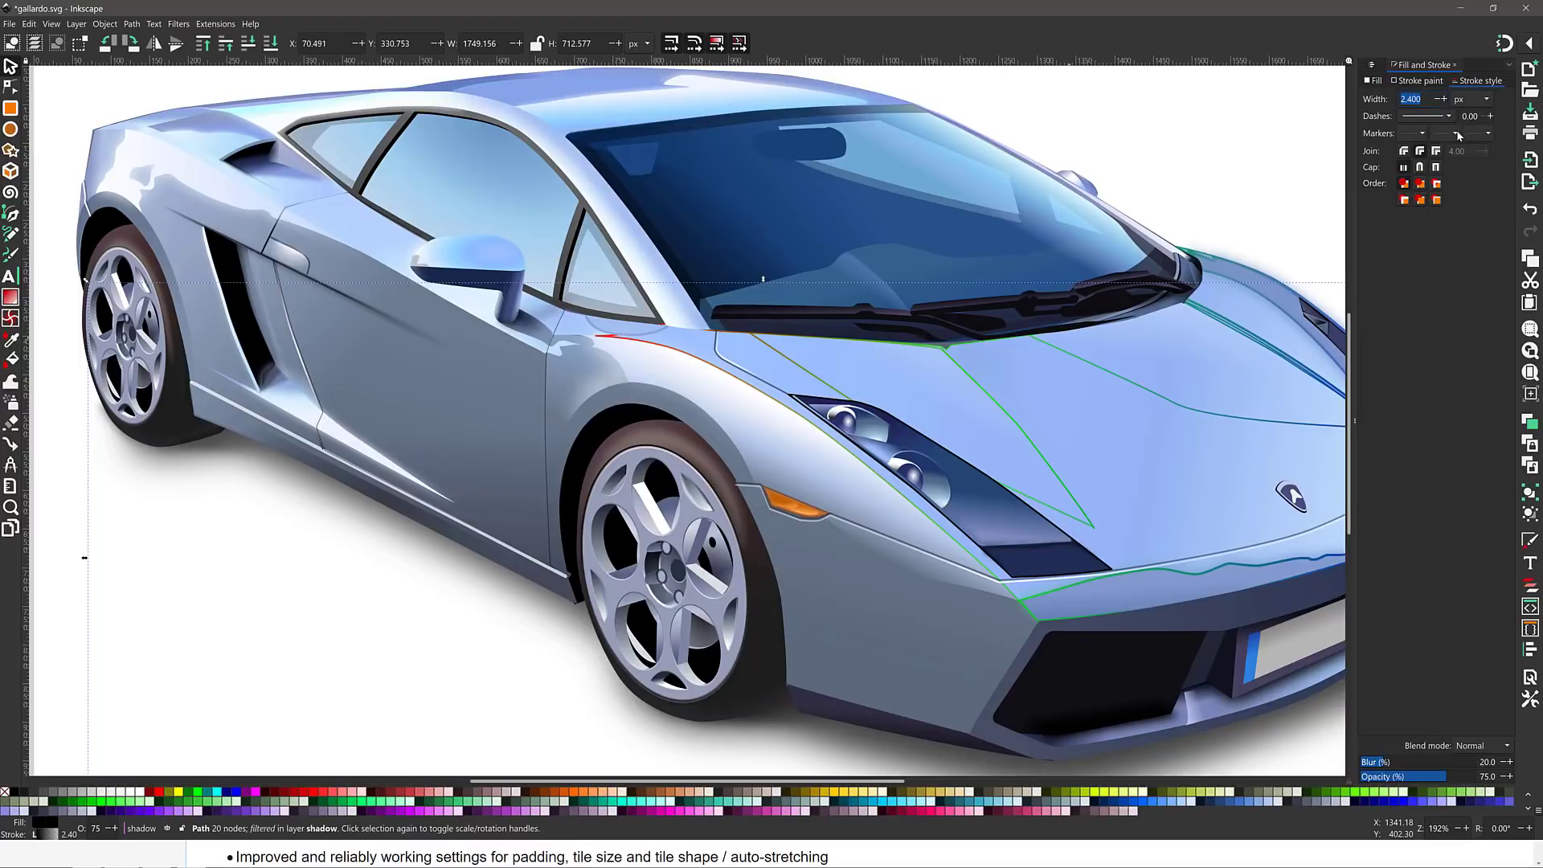
{"action": "left_click", "coordinate": [1442, 81]}
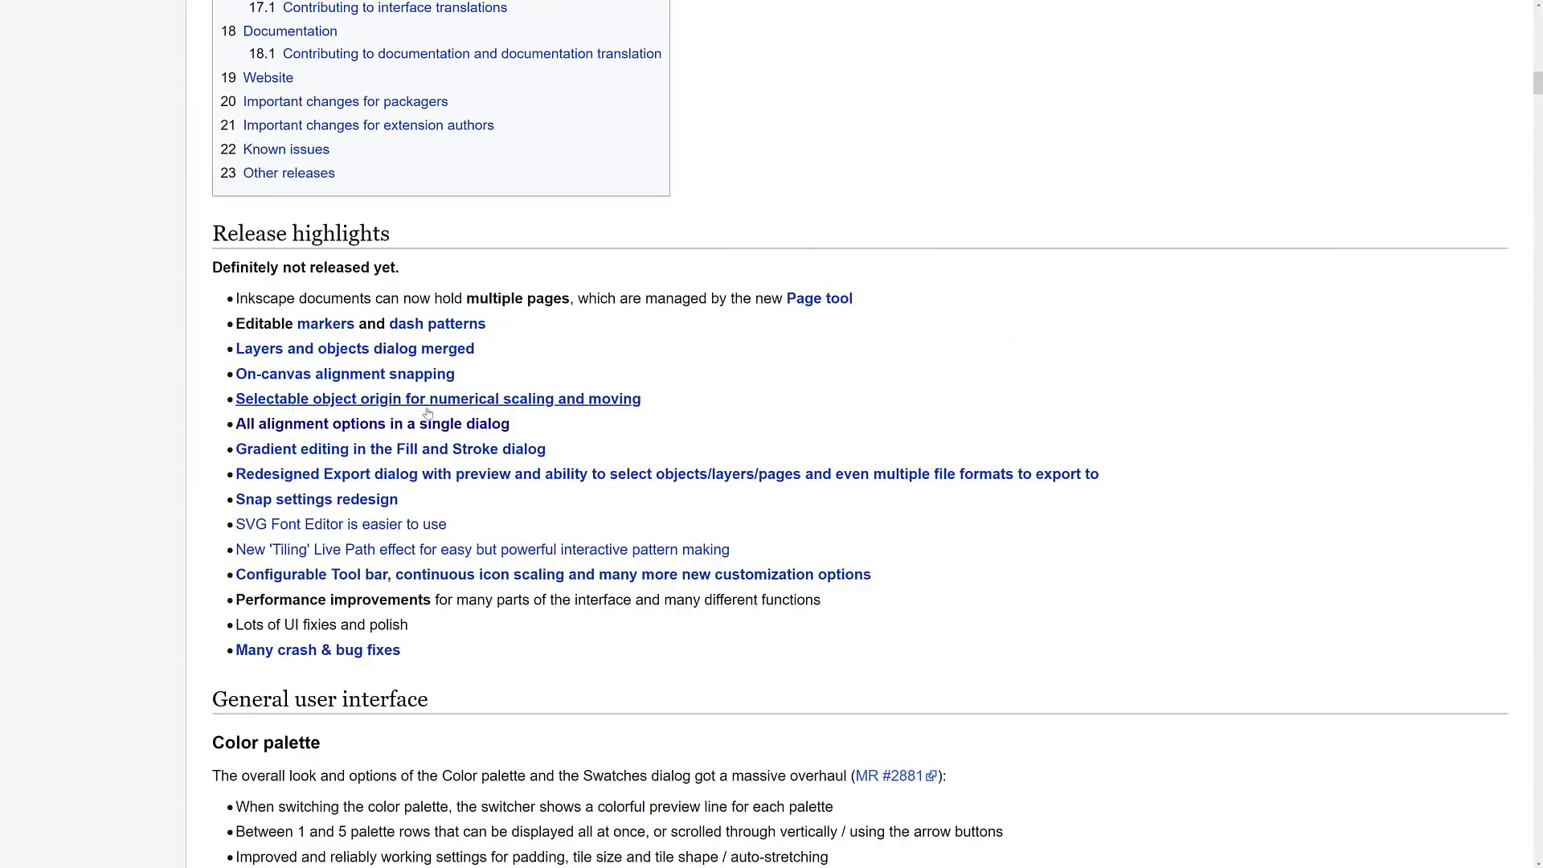
{"action": "scroll", "coordinate": [229, 416], "scroll_direction": "down", "scroll_amount": 1}
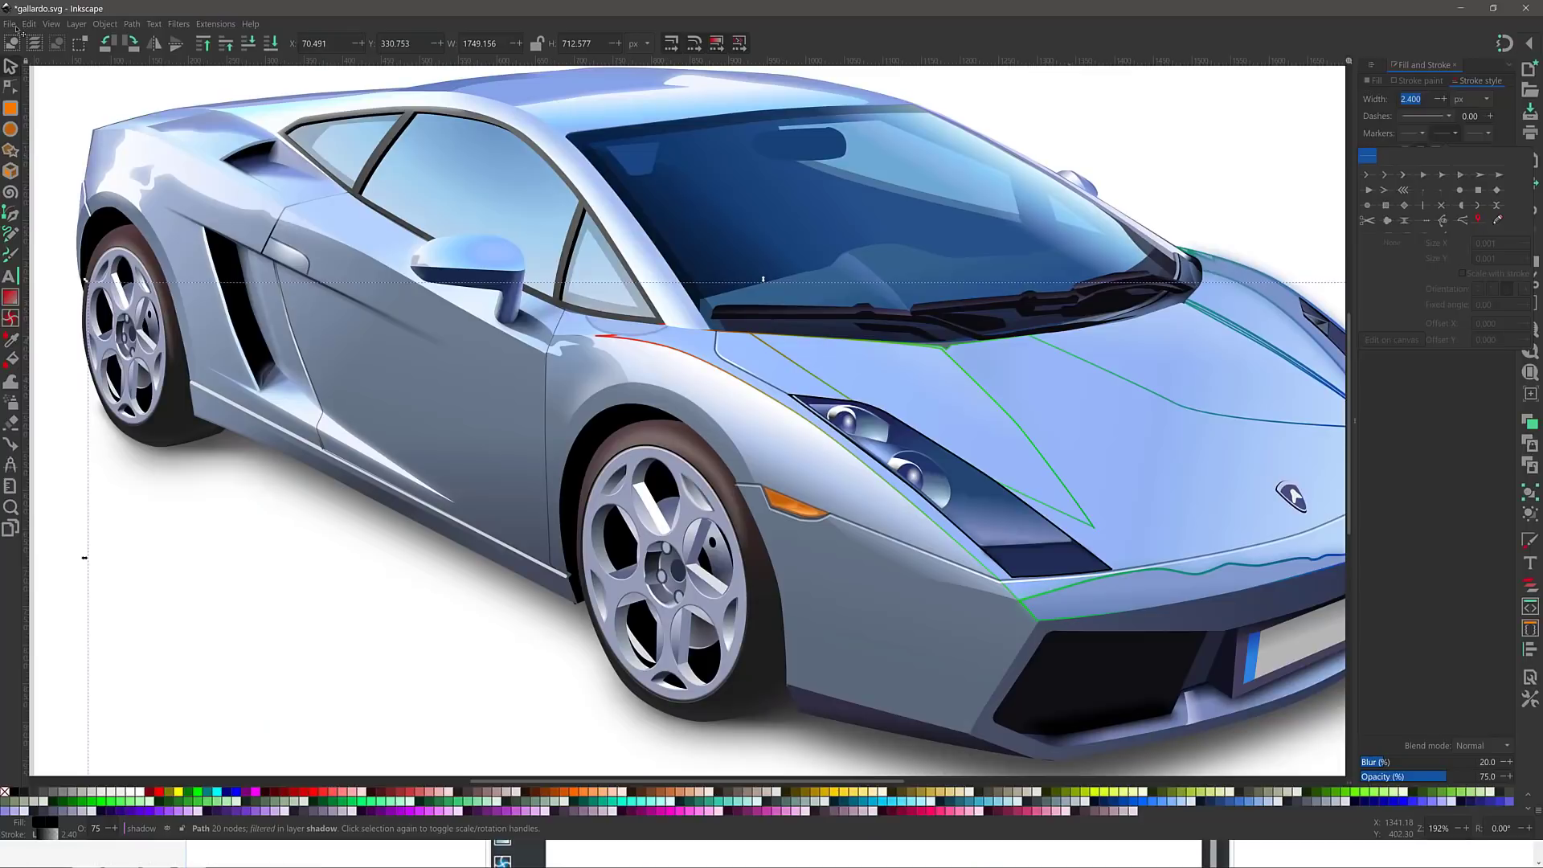
{"action": "left_click", "coordinate": [12, 24]}
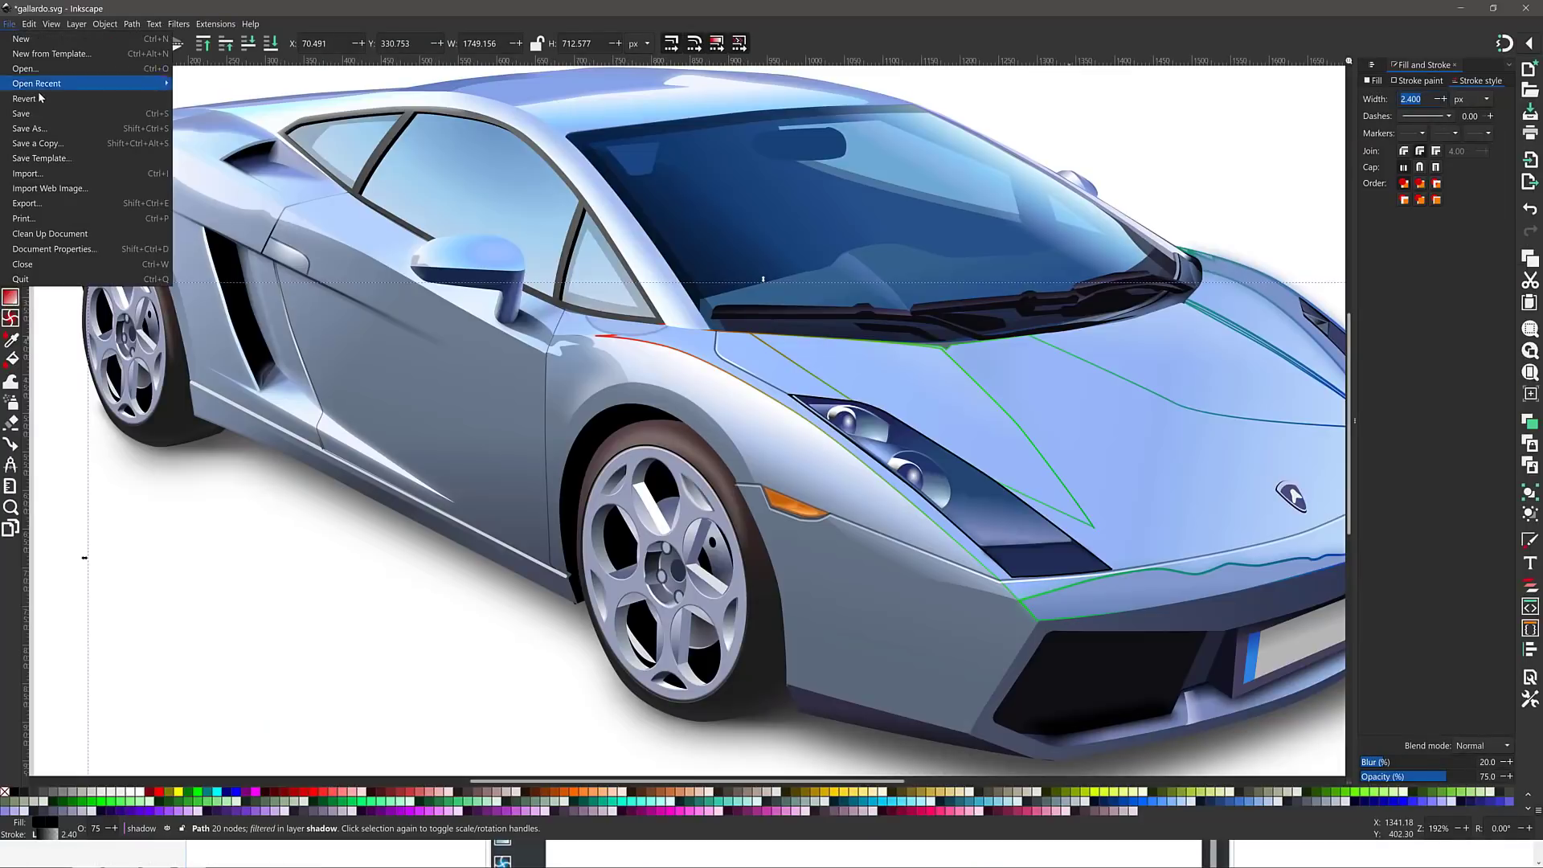
- In the Export dialog, switch the export area between Custom, Document and Selection
{"action": "left_click", "coordinate": [28, 203]}
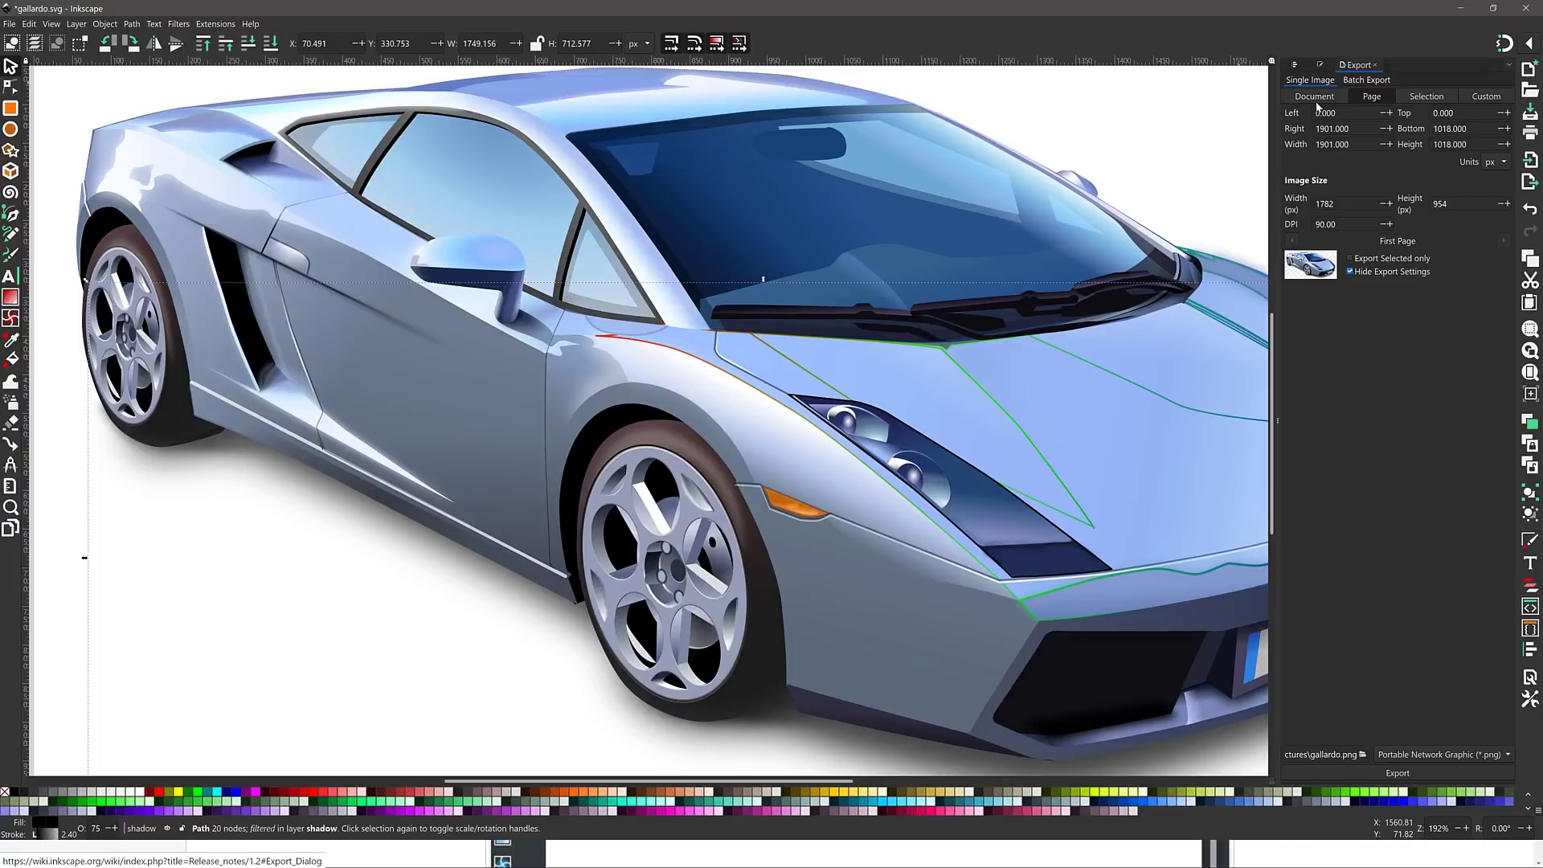
{"action": "left_click", "coordinate": [1485, 98]}
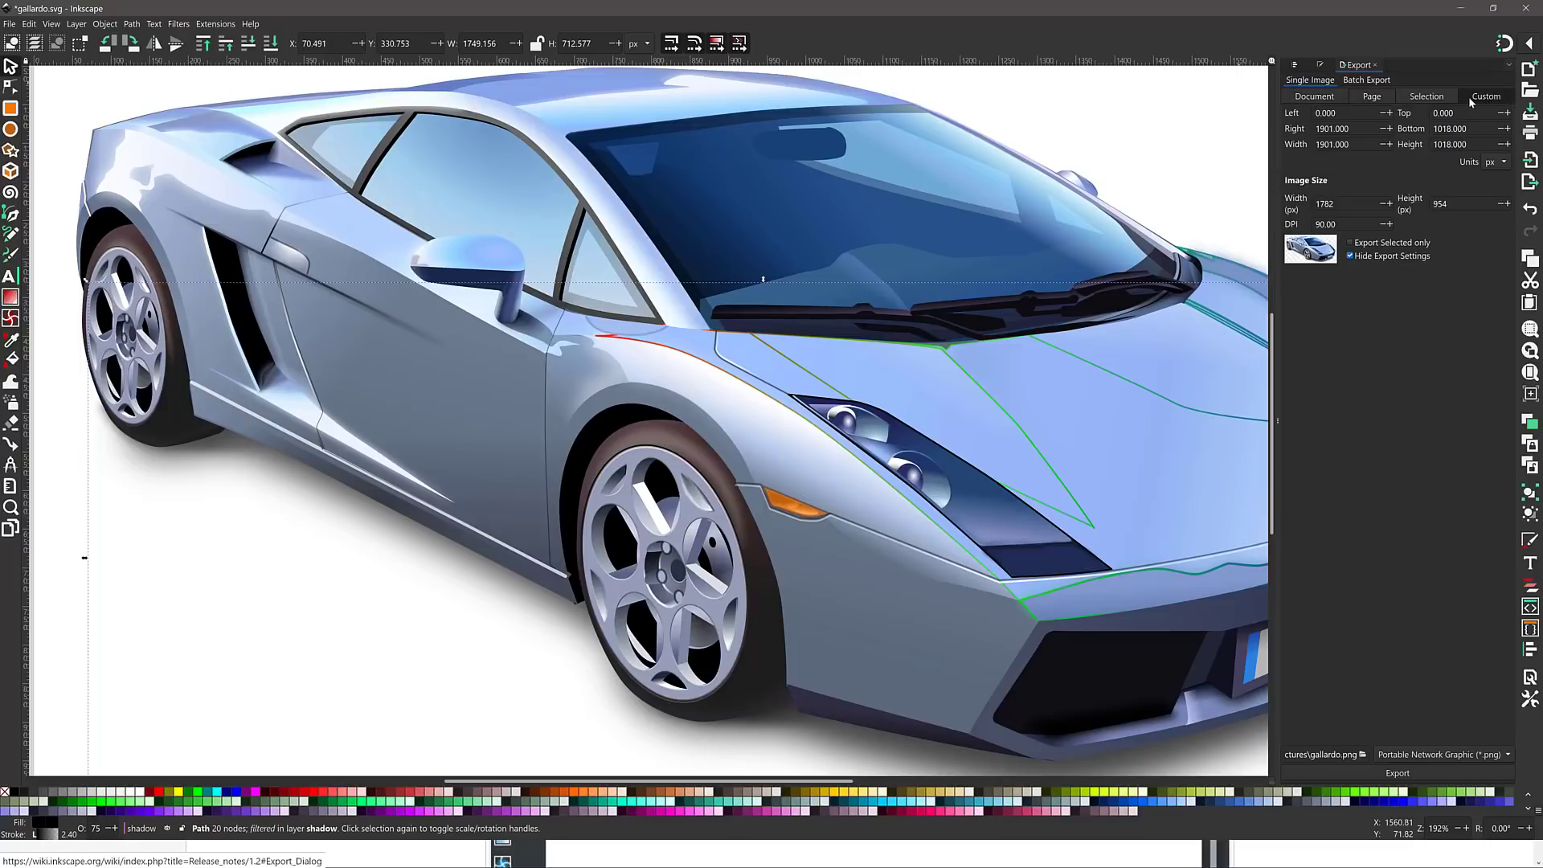
{"action": "left_click", "coordinate": [1336, 97]}
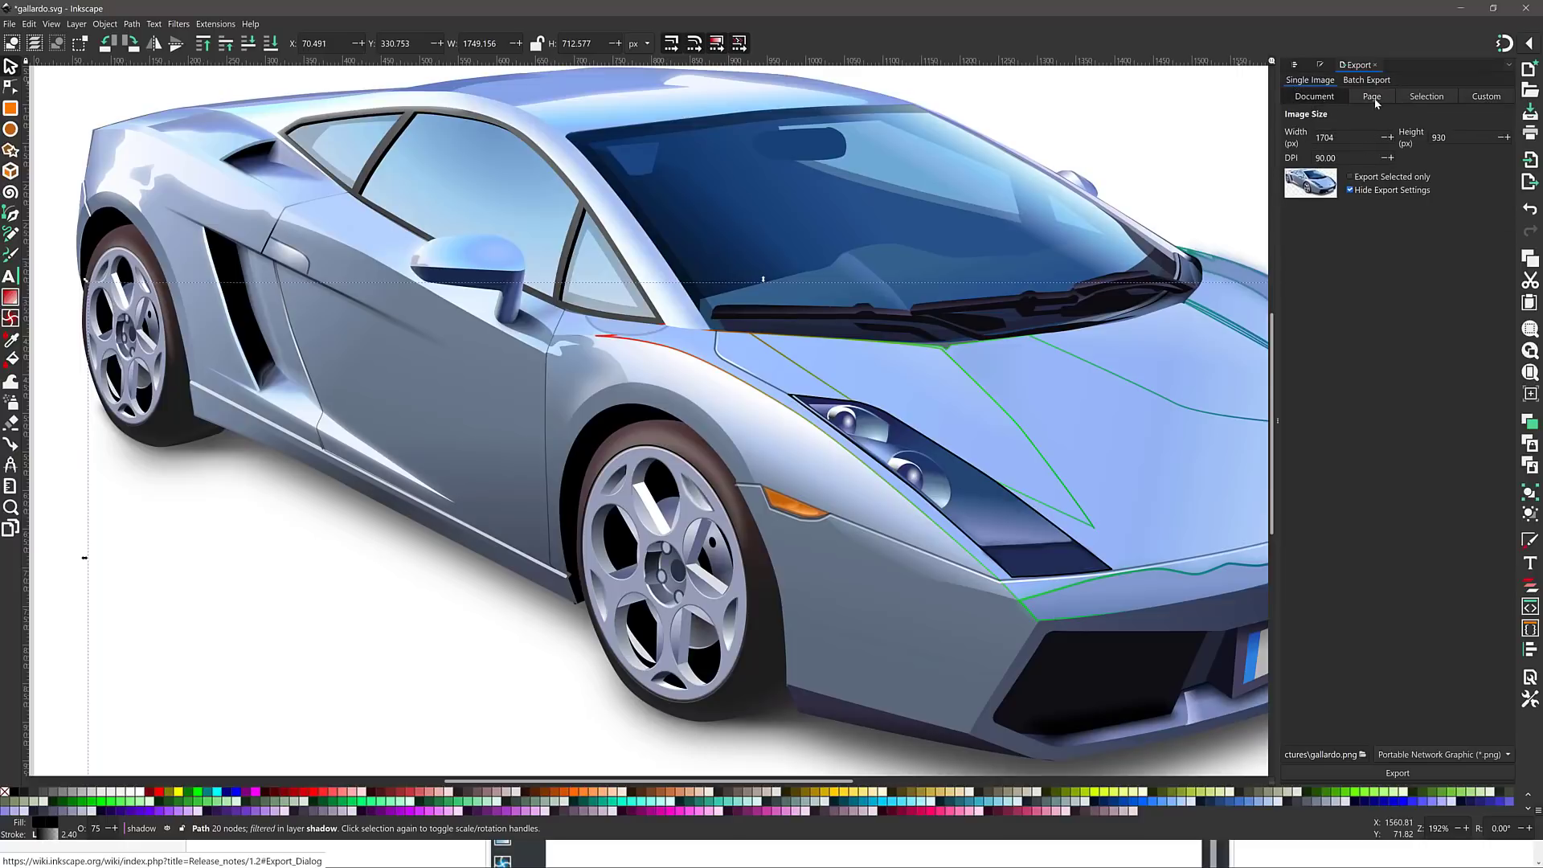
{"action": "left_click", "coordinate": [1418, 100]}
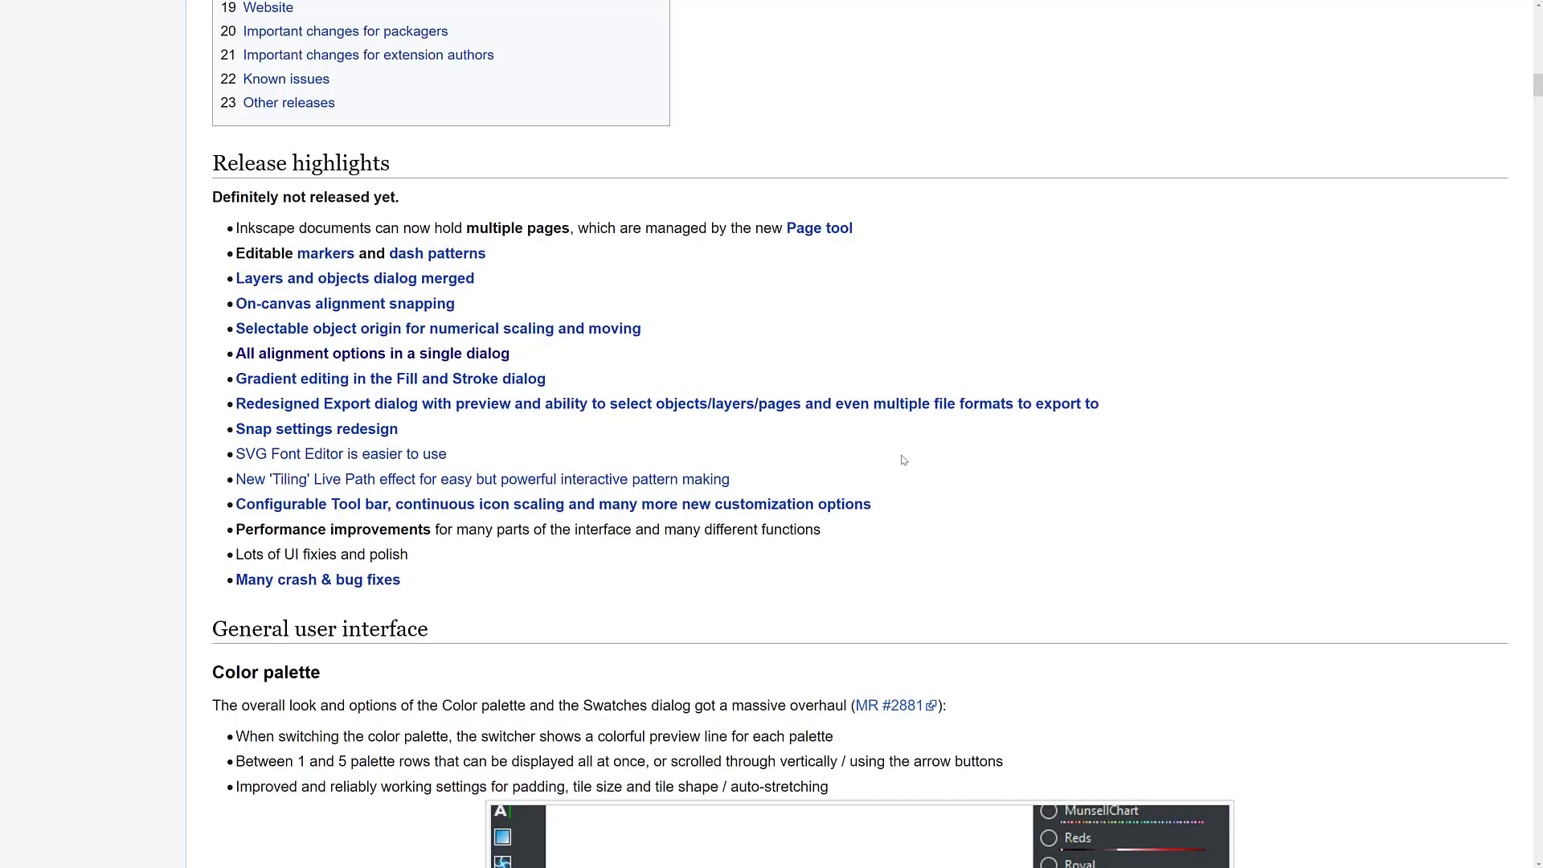
- Scroll the release notes to the Color palette's tile size, aspect, border and rows options
{"action": "scroll", "coordinate": [910, 454], "scroll_direction": "down", "scroll_amount": 1}
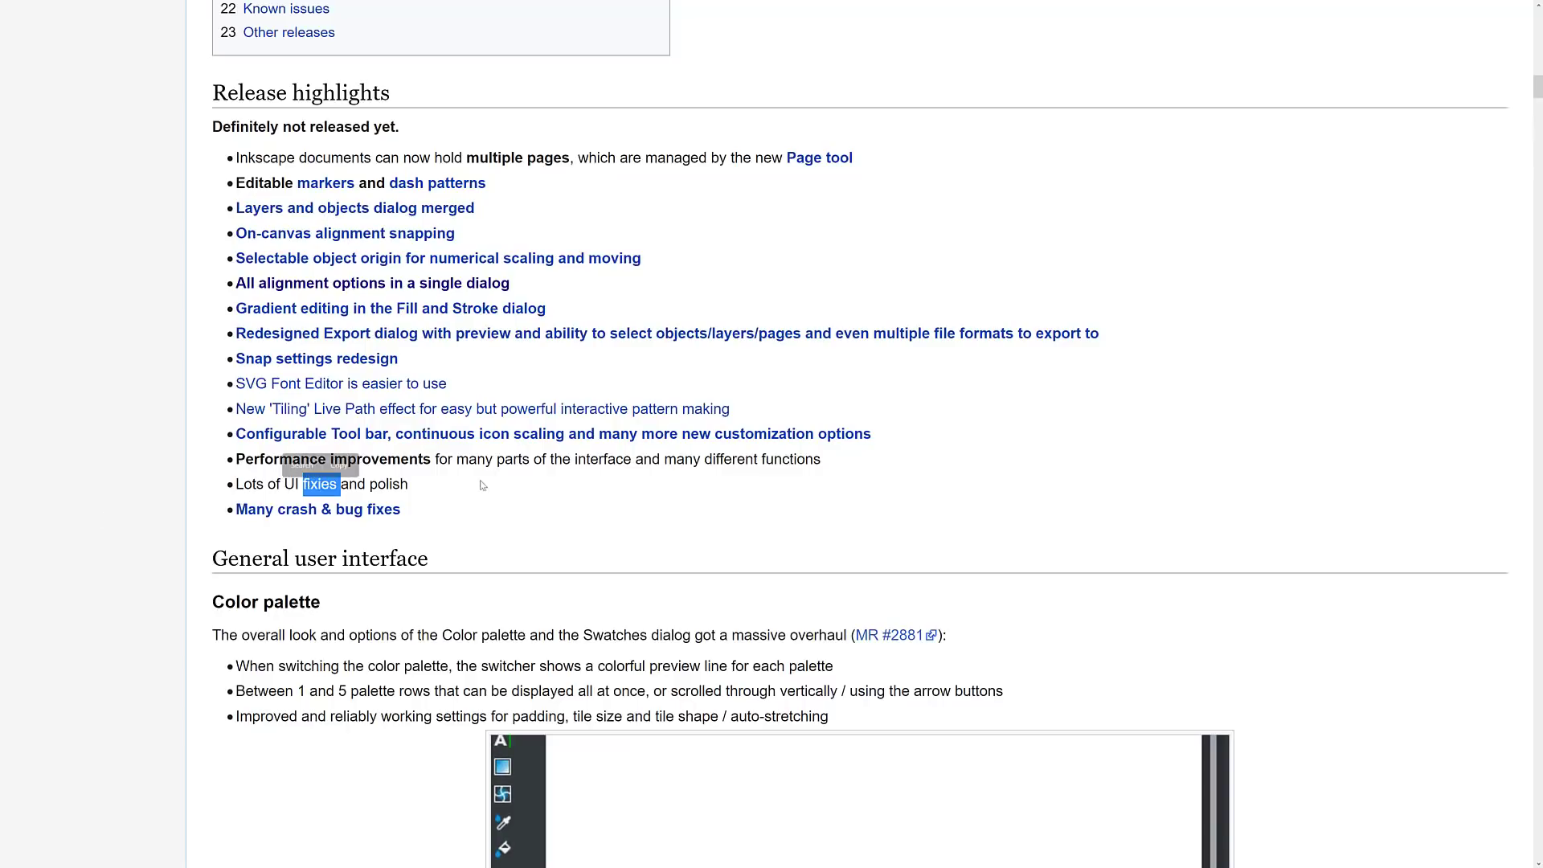
{"action": "scroll", "coordinate": [530, 546], "scroll_direction": "down", "scroll_amount": 1}
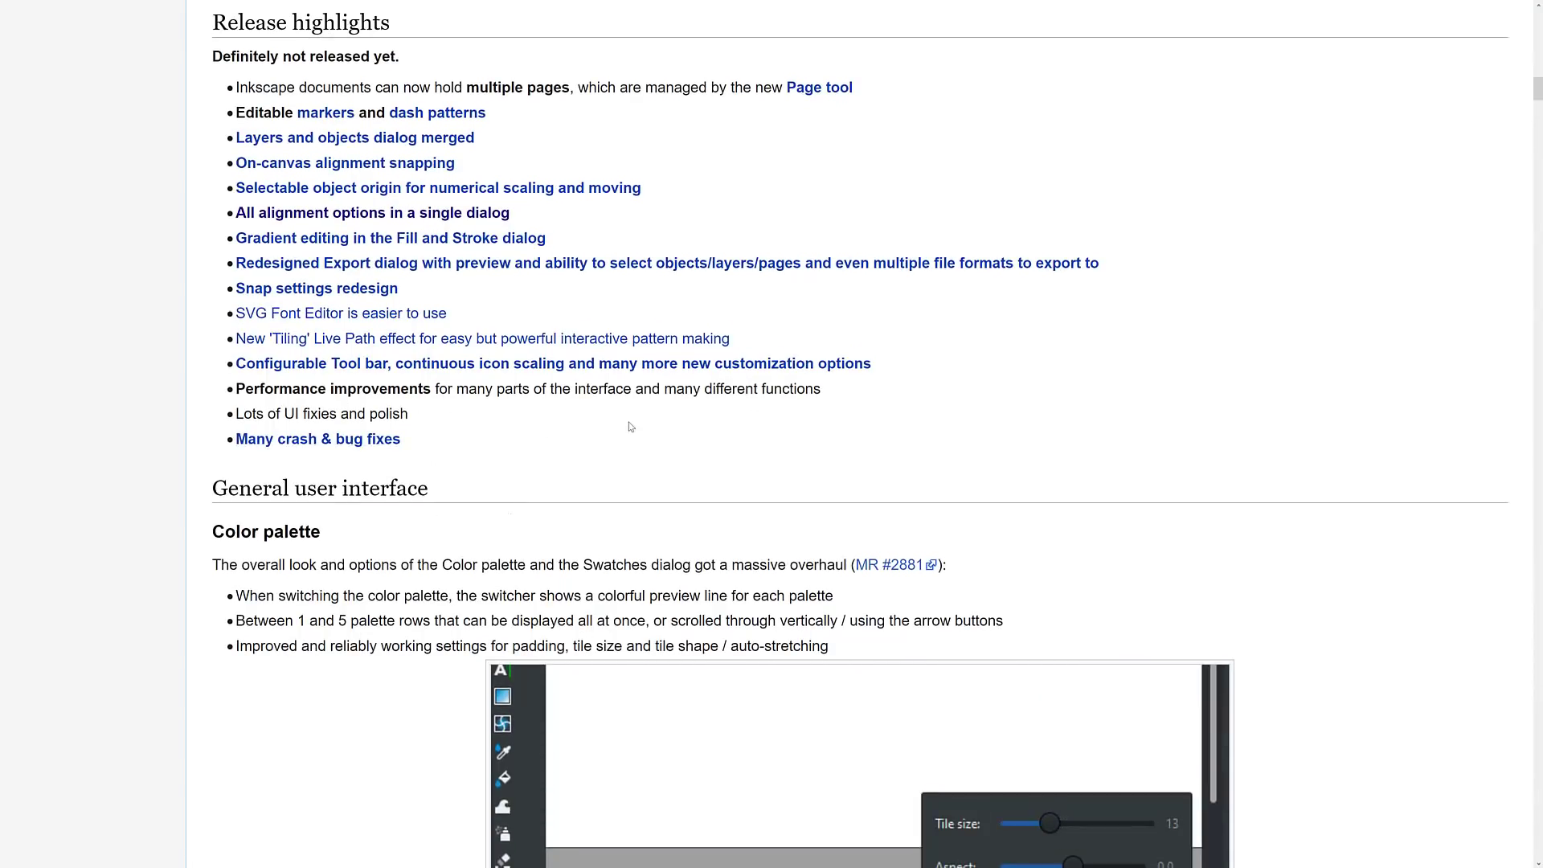
{"action": "scroll", "coordinate": [631, 426], "scroll_direction": "down", "scroll_amount": 4}
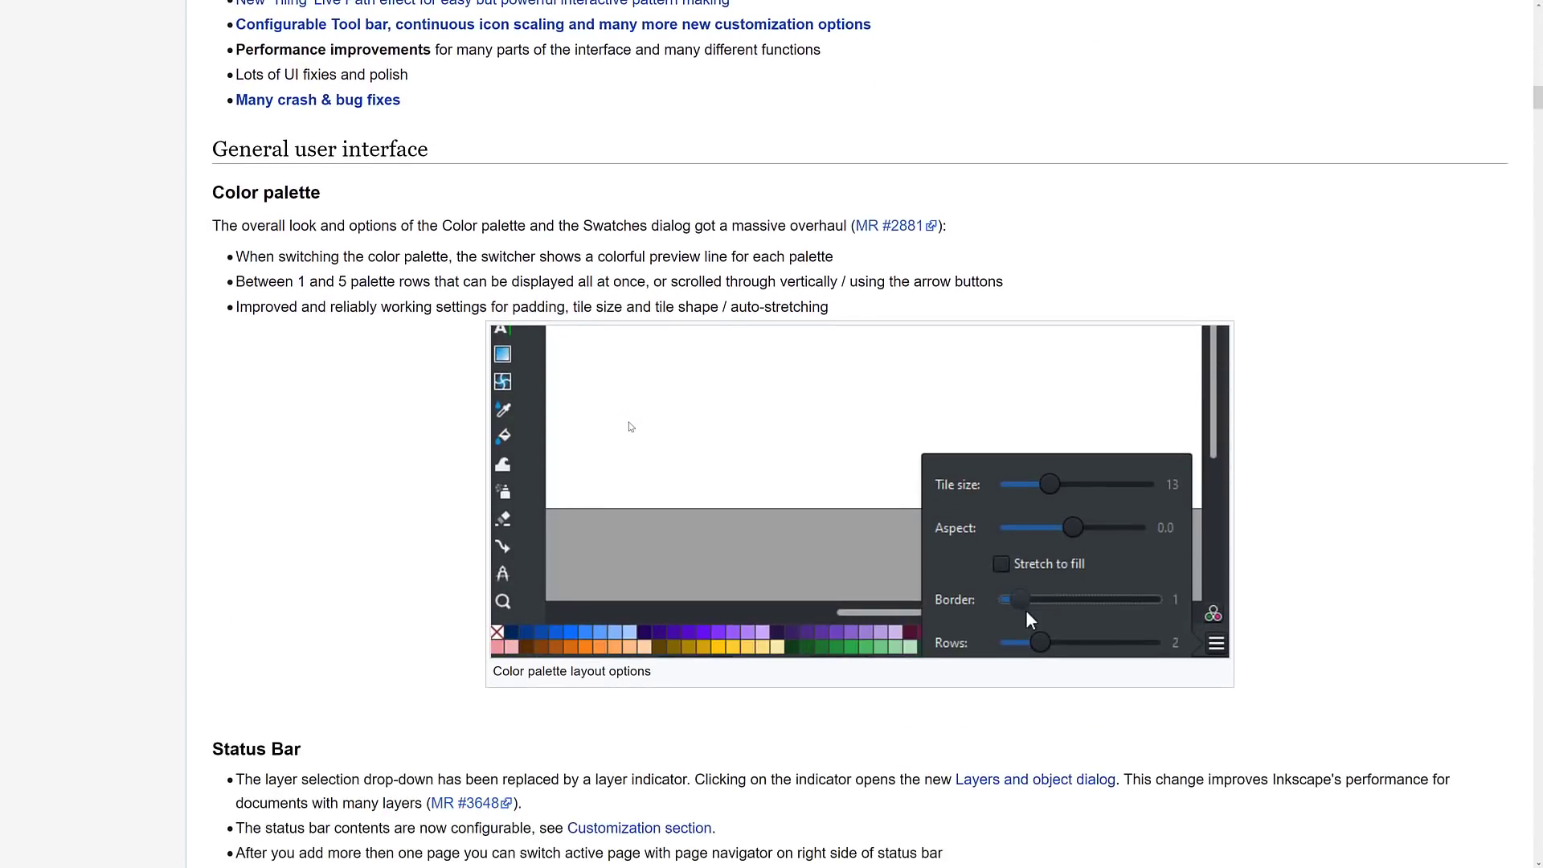
{"action": "scroll", "coordinate": [631, 427], "scroll_direction": "down", "scroll_amount": 1}
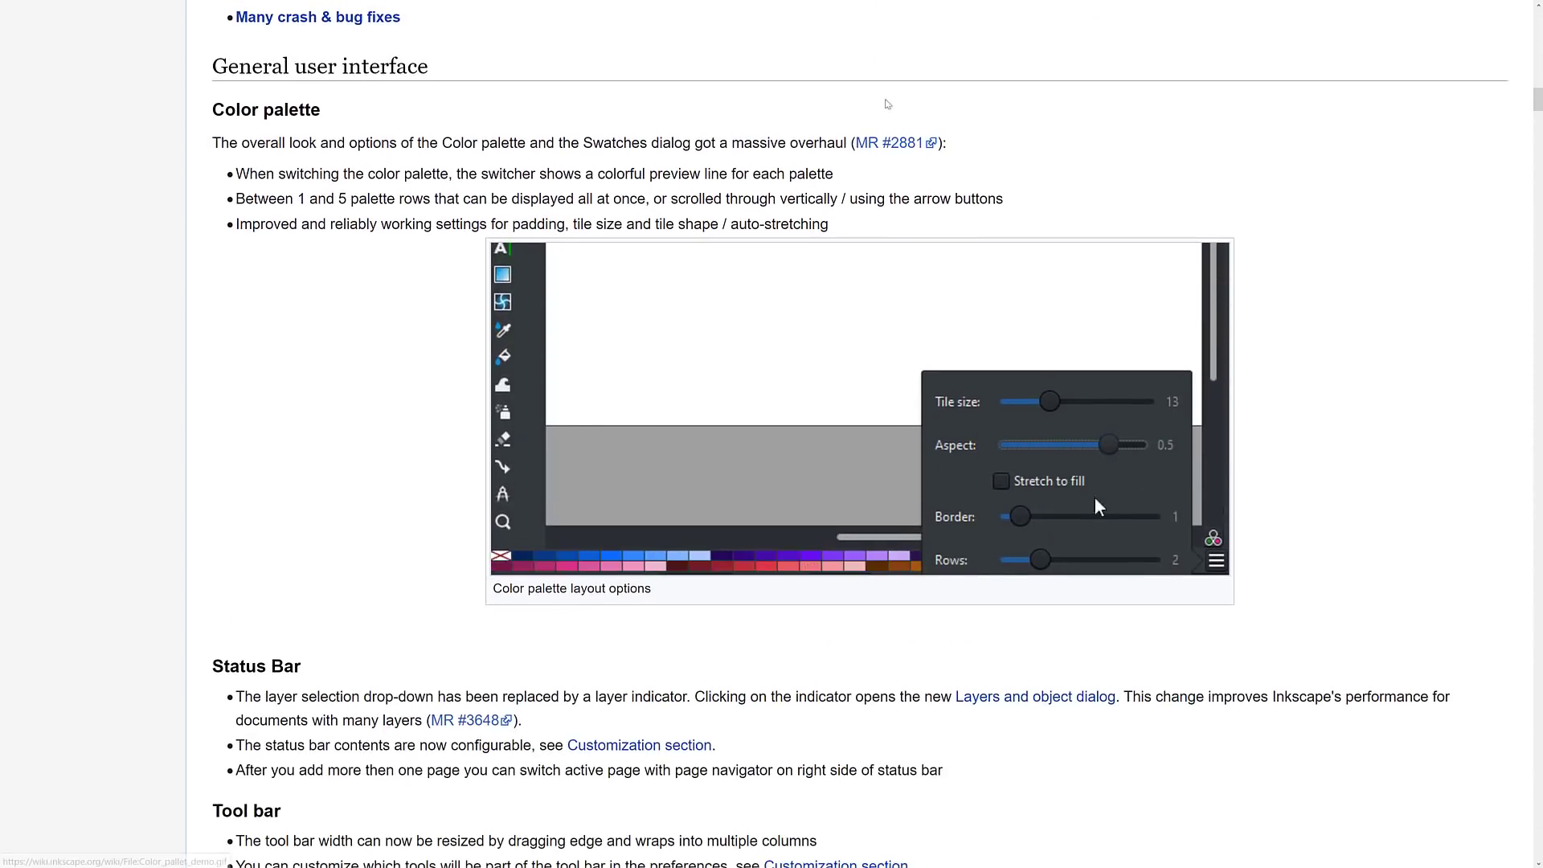